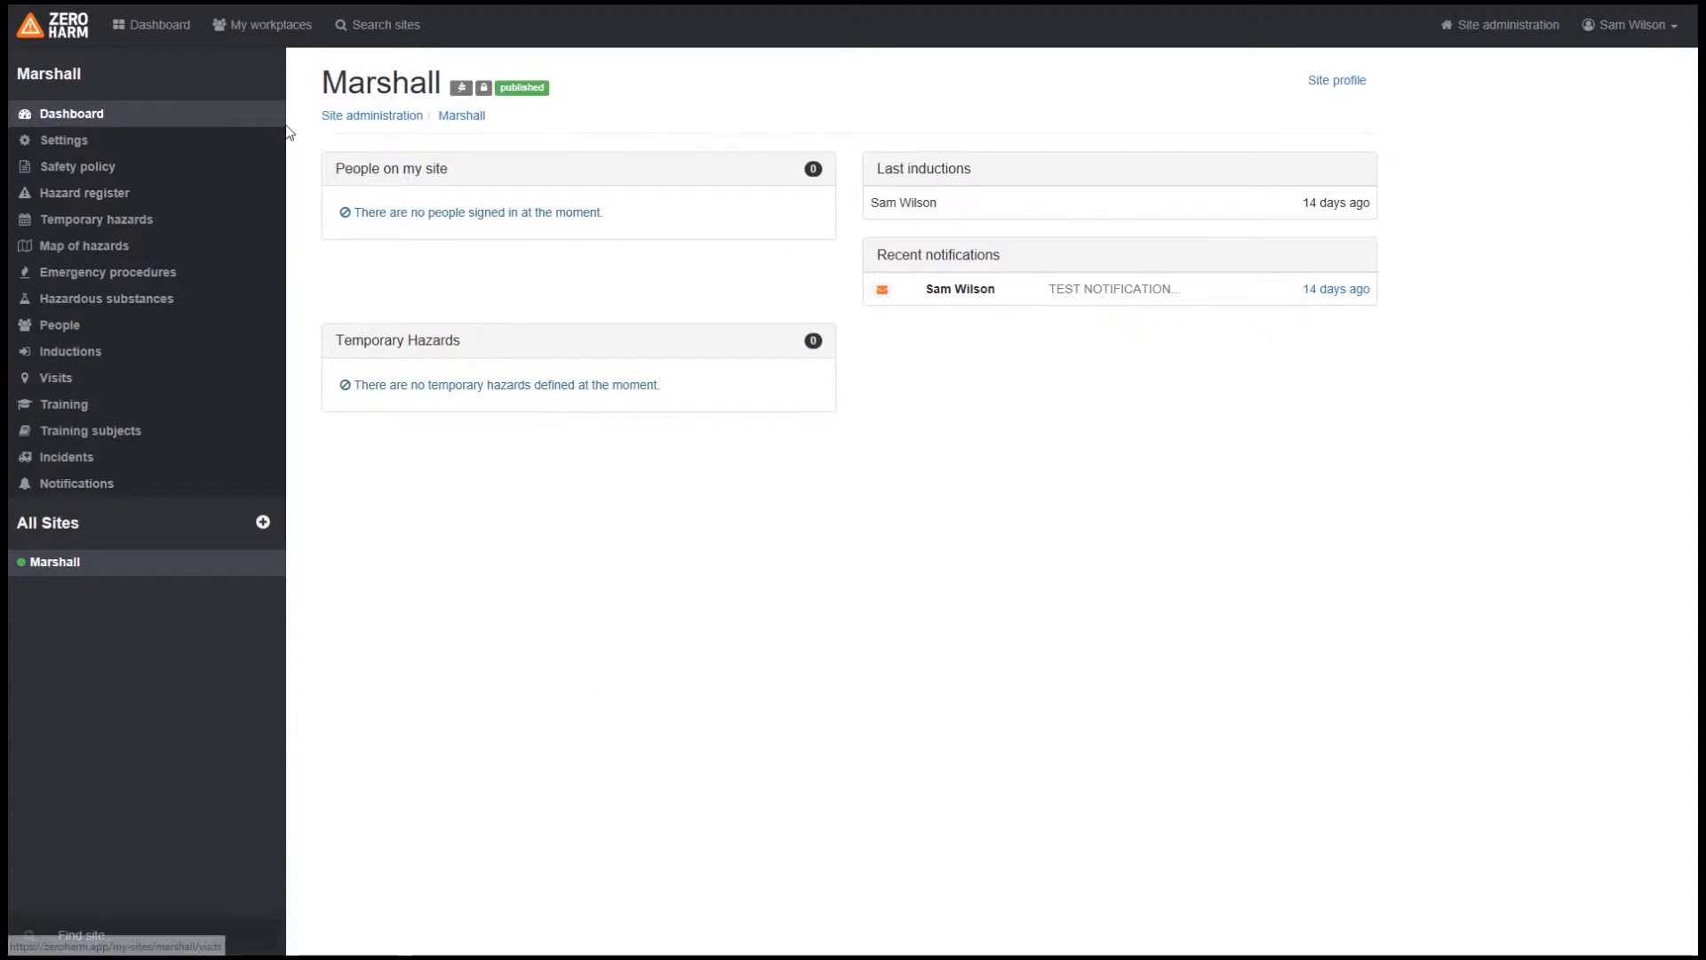
Step: Add the suggested Electric appliances and tools template to the Marshall site's hazard register
{"action": "left_click", "coordinate": [72, 200]}
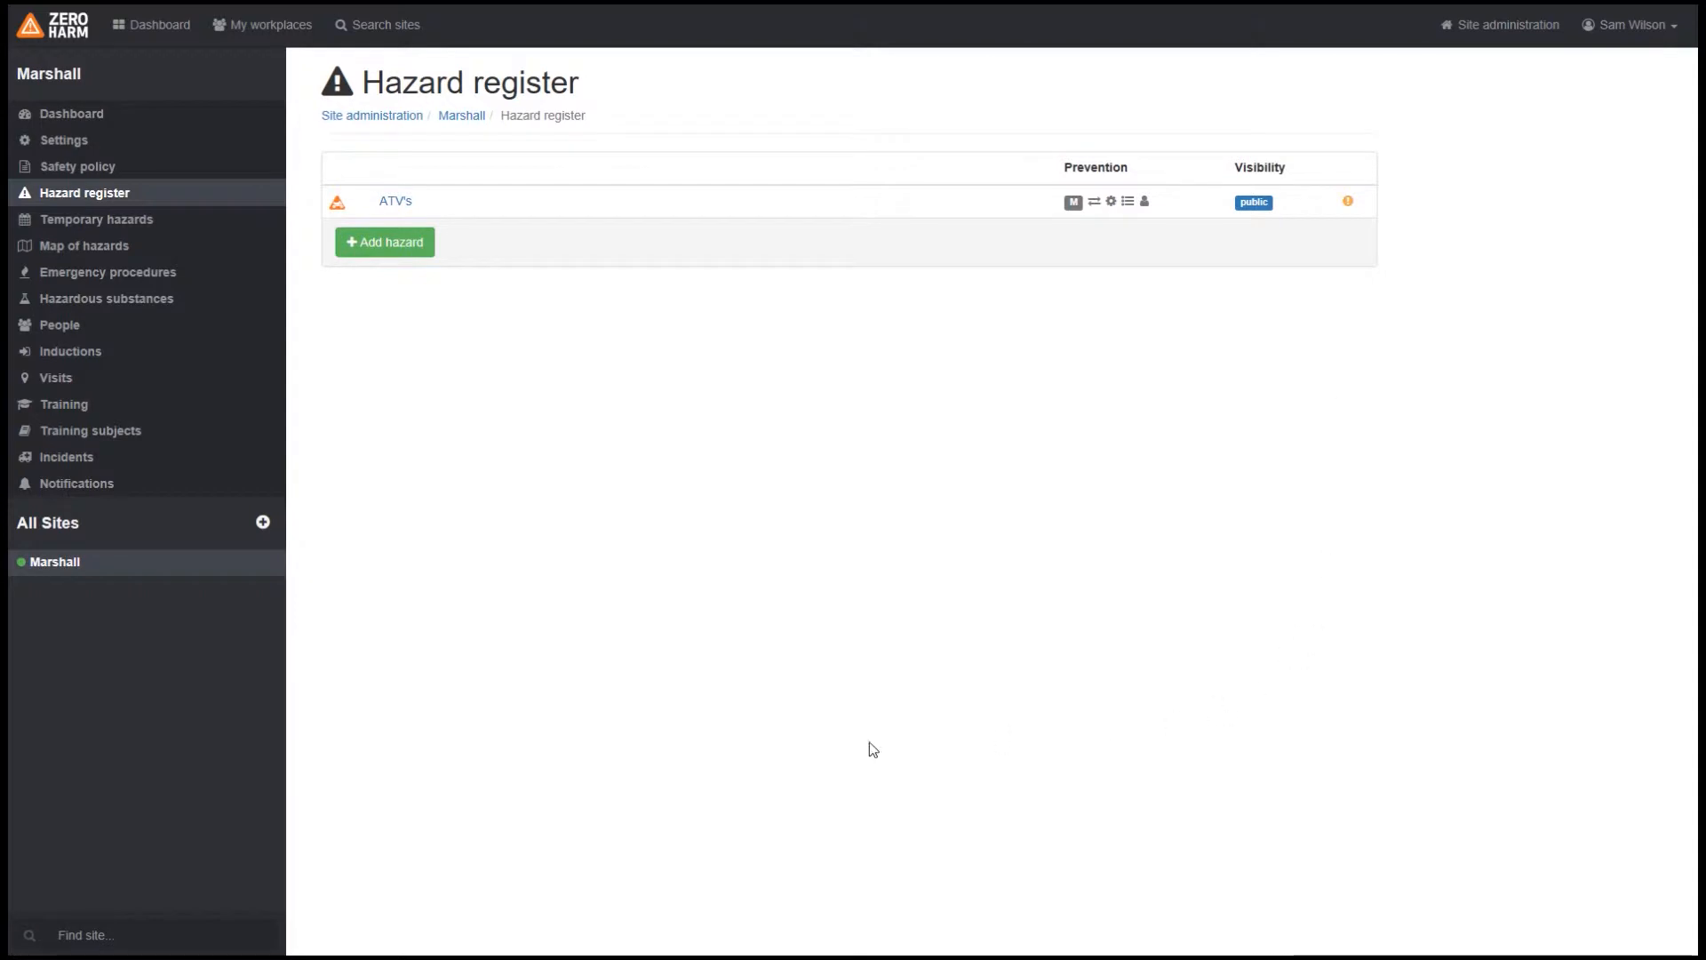
{"action": "left_click", "coordinate": [378, 247]}
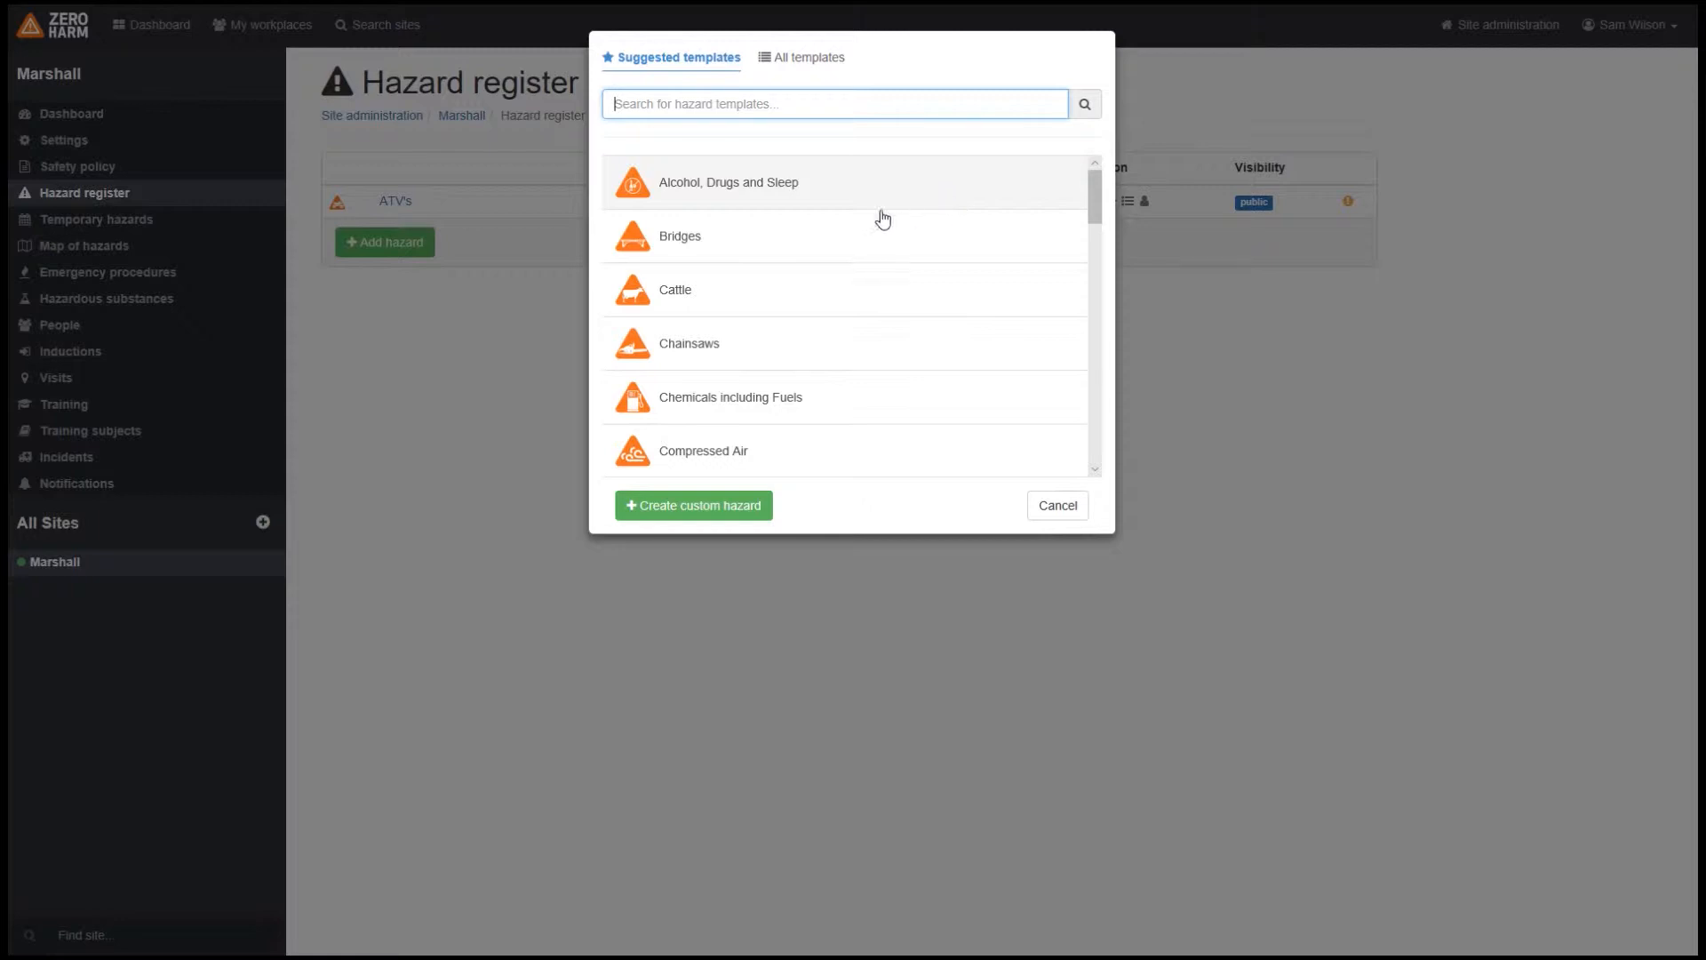
{"action": "scroll", "coordinate": [854, 217], "scroll_direction": "down", "scroll_amount": 1}
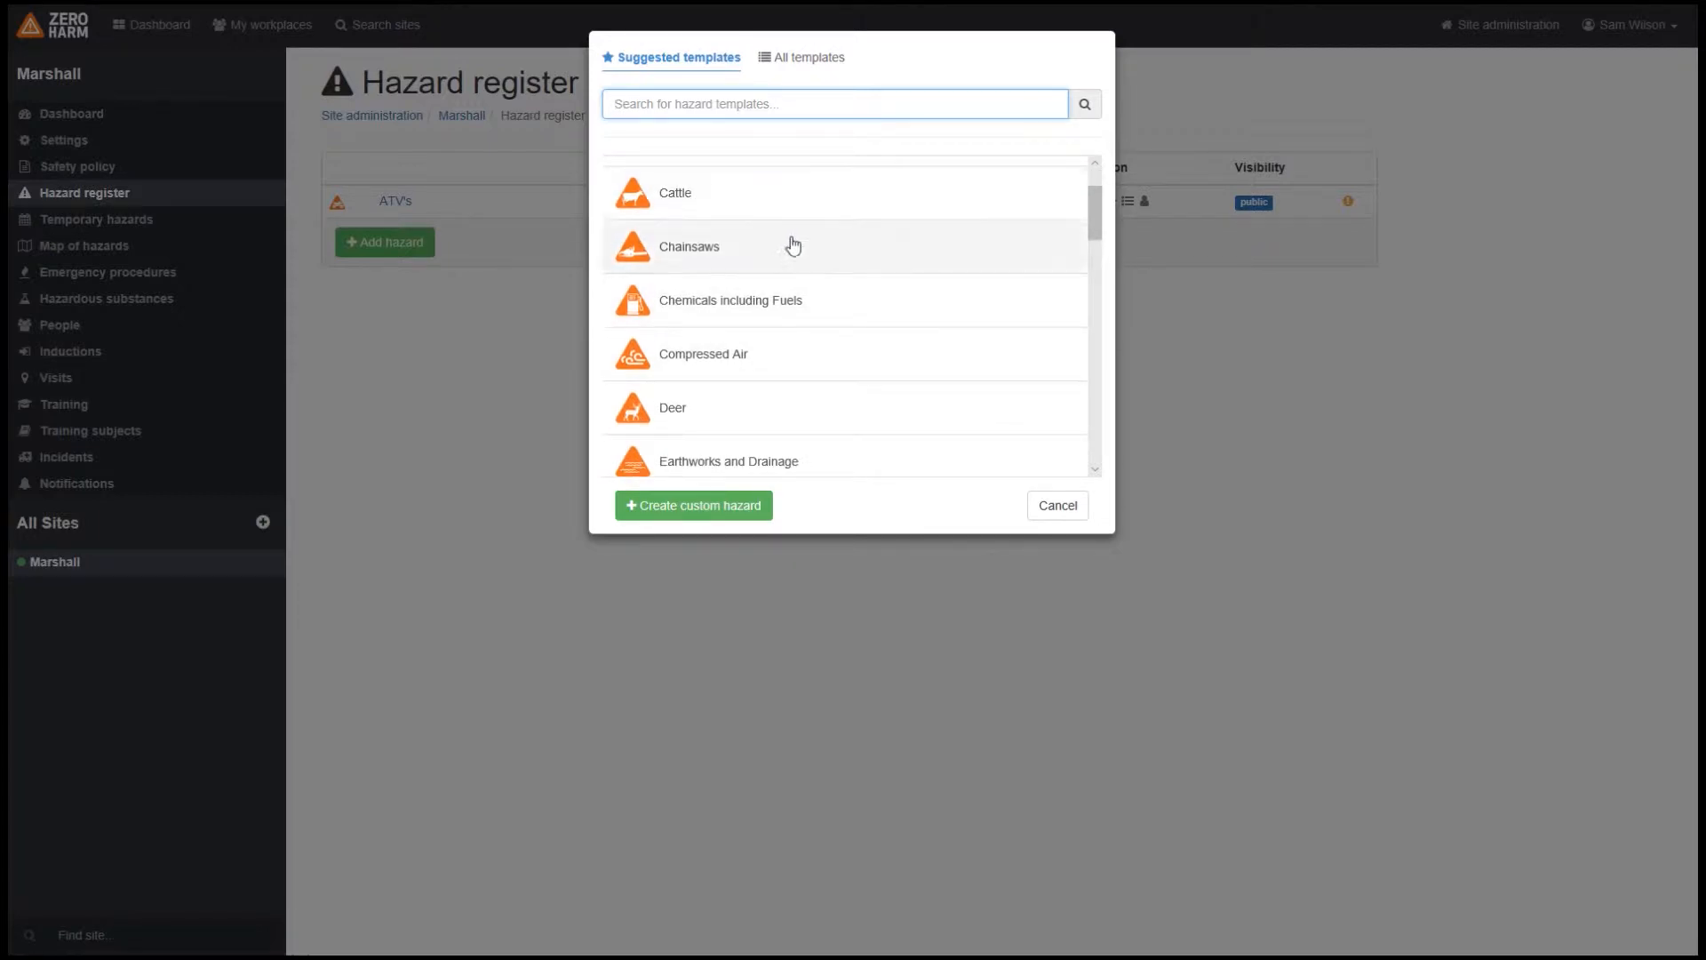
{"action": "scroll", "coordinate": [782, 258], "scroll_direction": "down", "scroll_amount": 1}
{"action": "scroll", "coordinate": [786, 396], "scroll_direction": "down", "scroll_amount": 1}
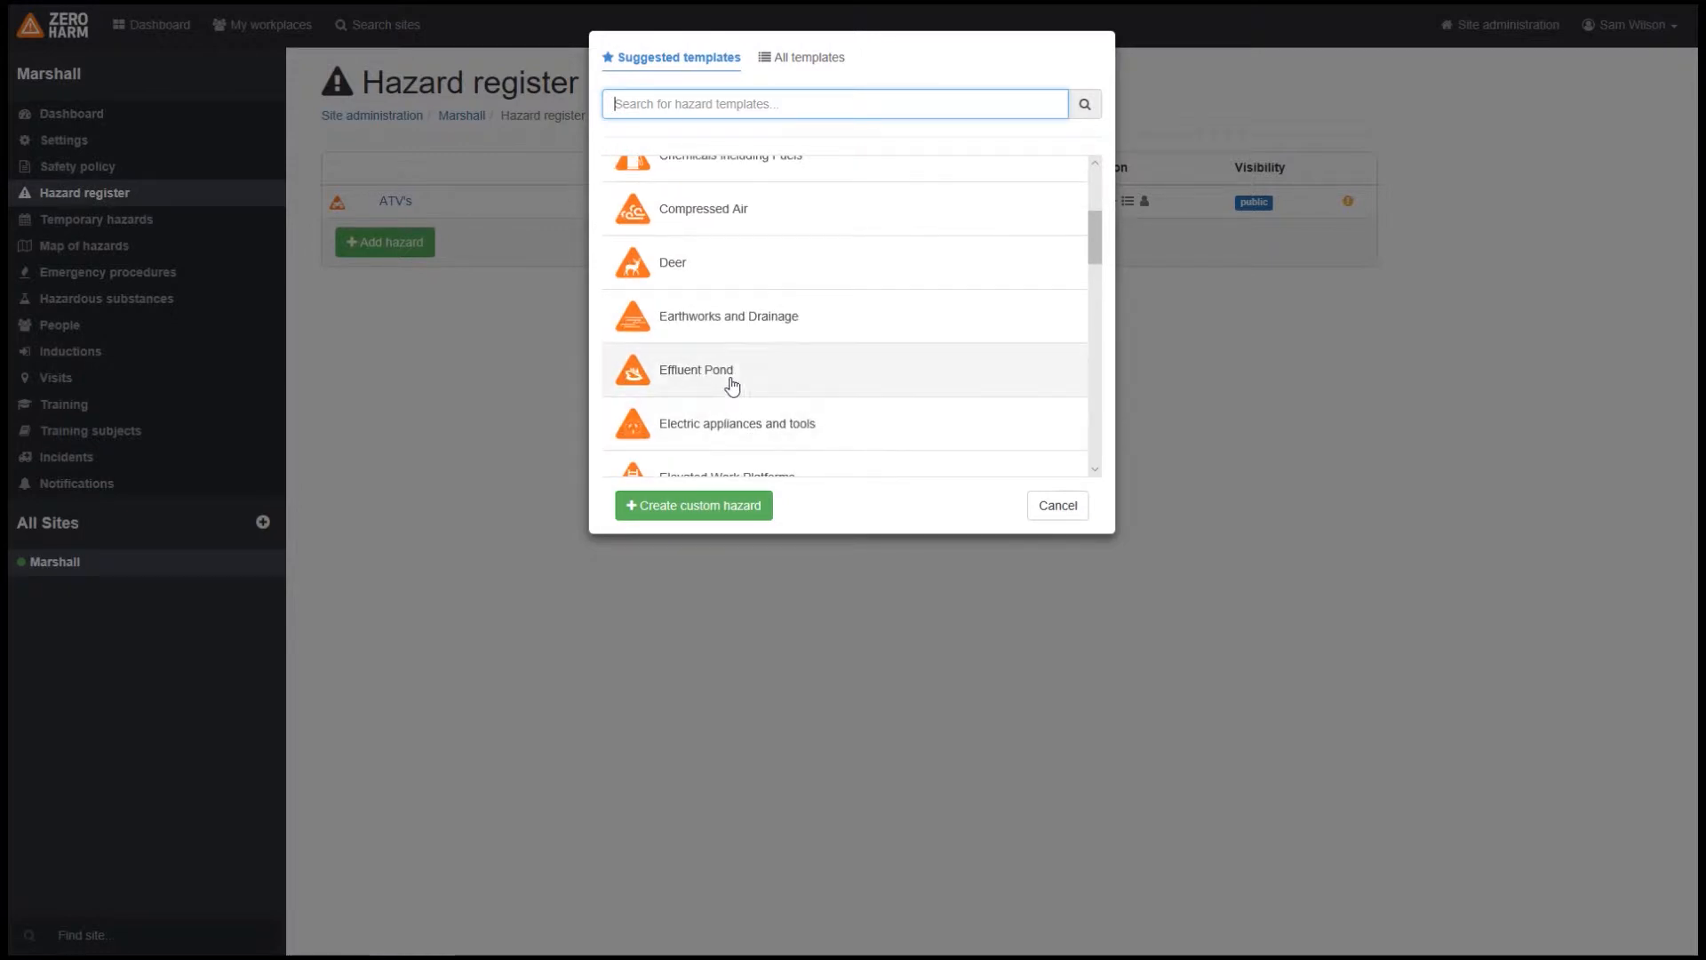
{"action": "left_click", "coordinate": [712, 431]}
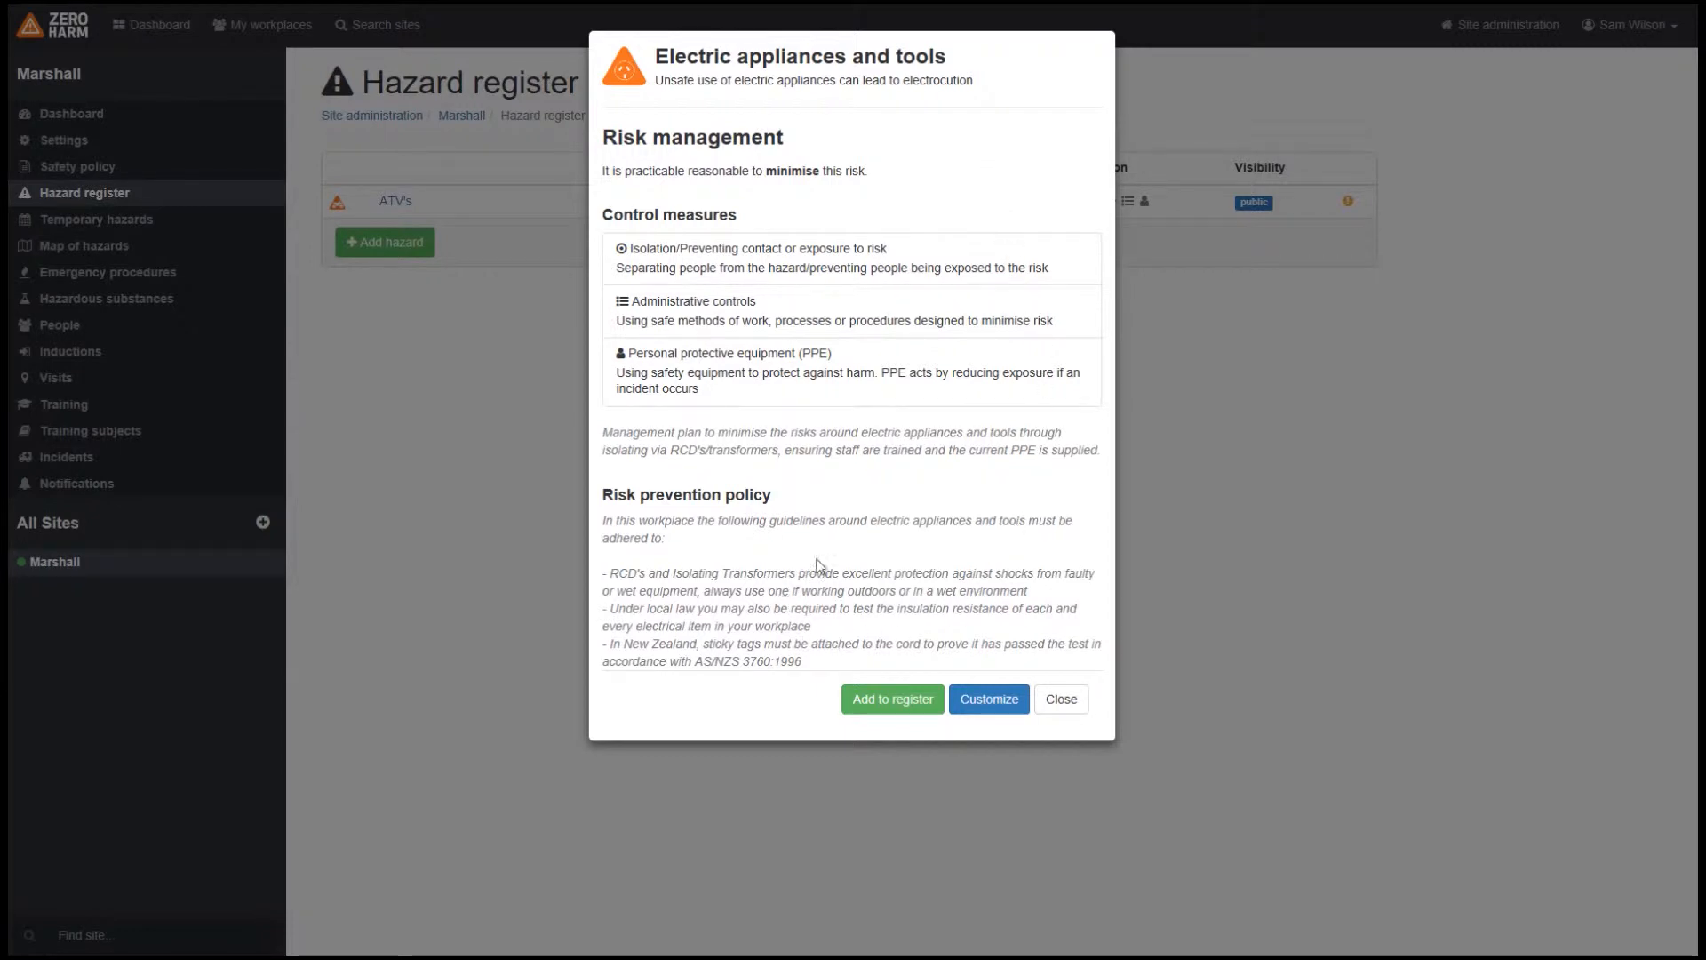
{"action": "left_click", "coordinate": [894, 700]}
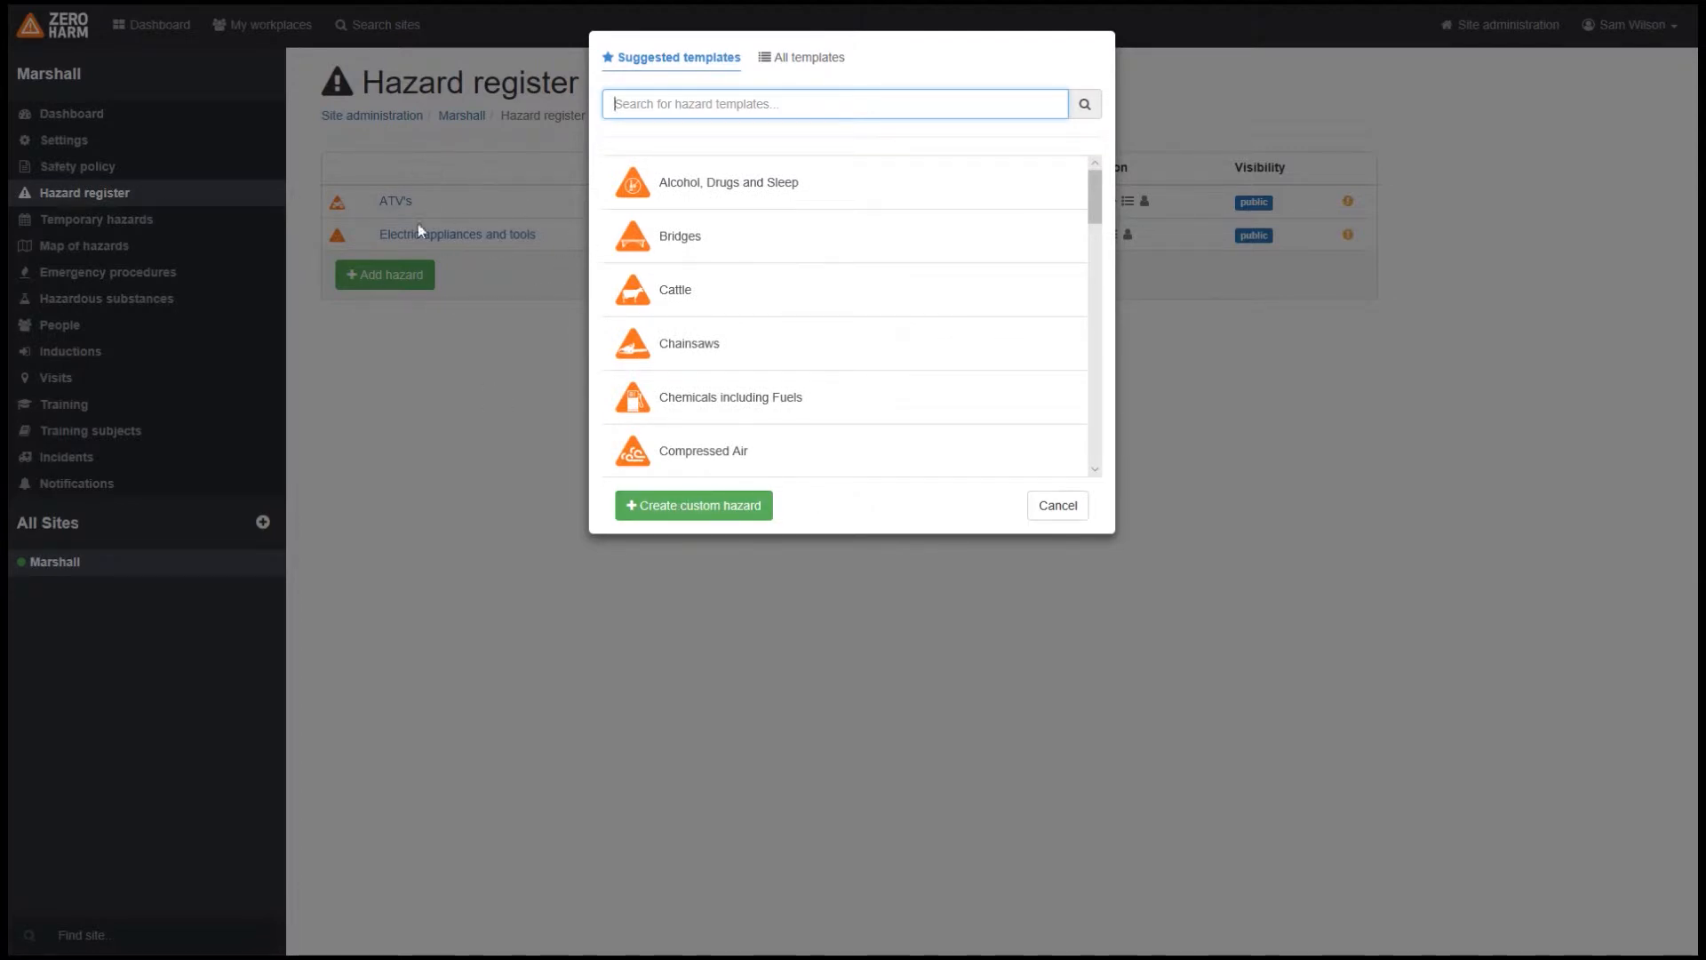
{"action": "left_click", "coordinate": [1080, 511]}
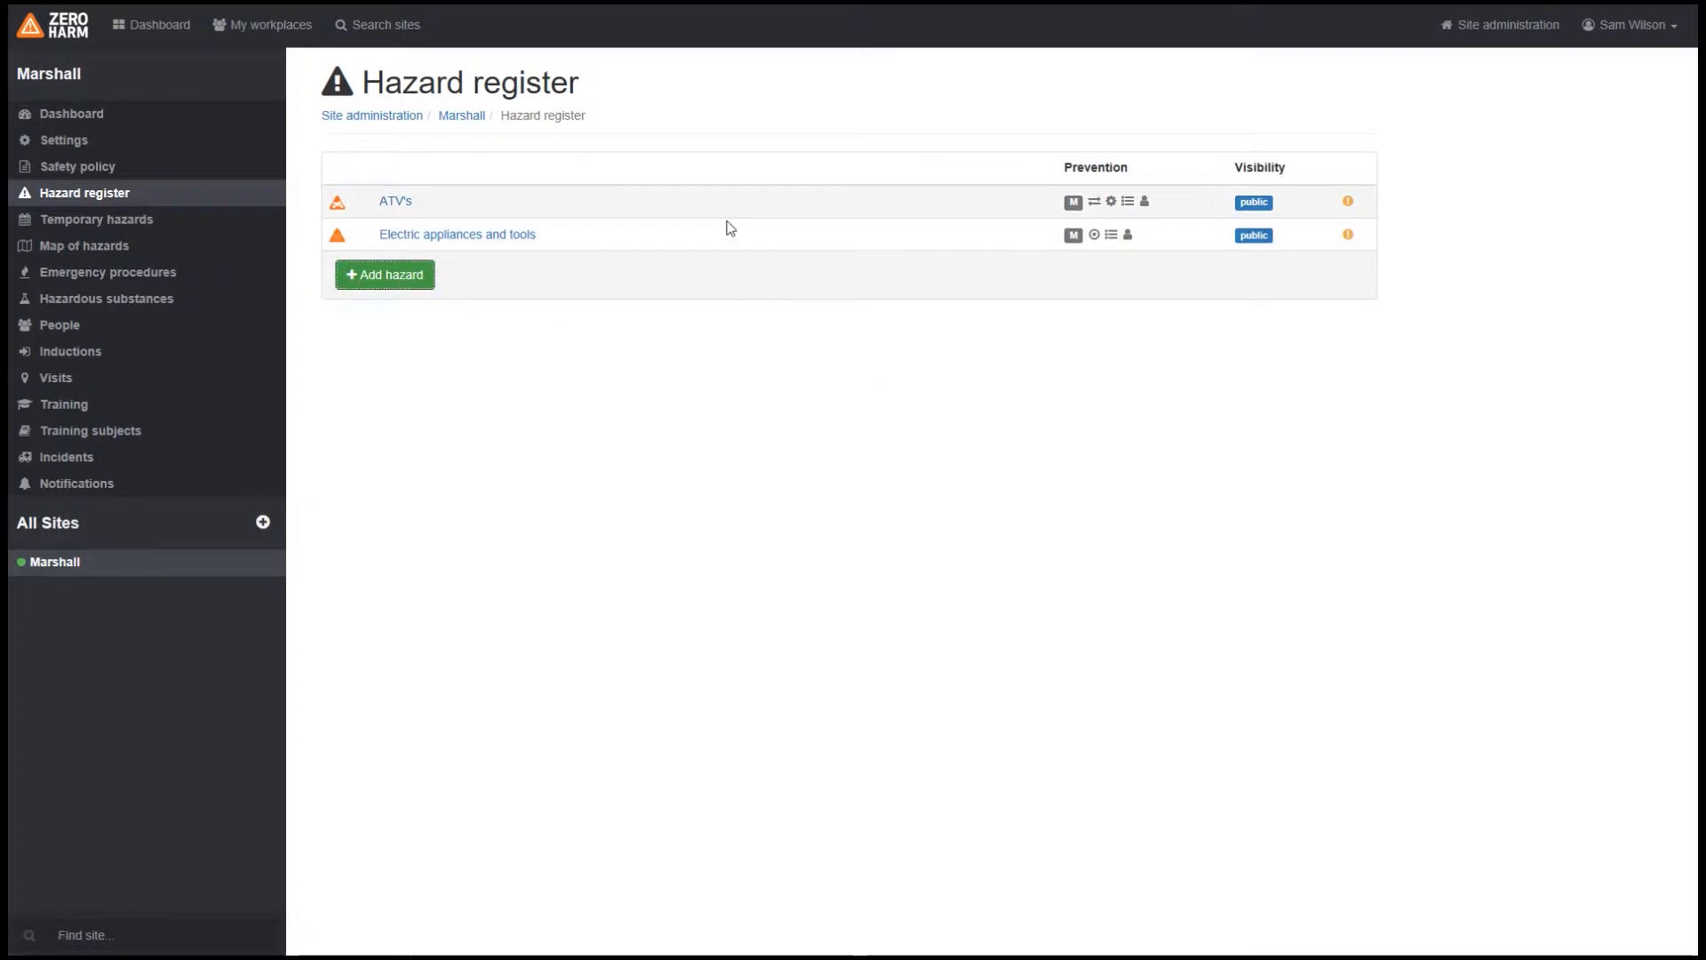
Step: Save a new risk assessment for the Electric appliances and tools hazard using the template's prefilled control measures and rules
{"action": "left_click", "coordinate": [488, 240]}
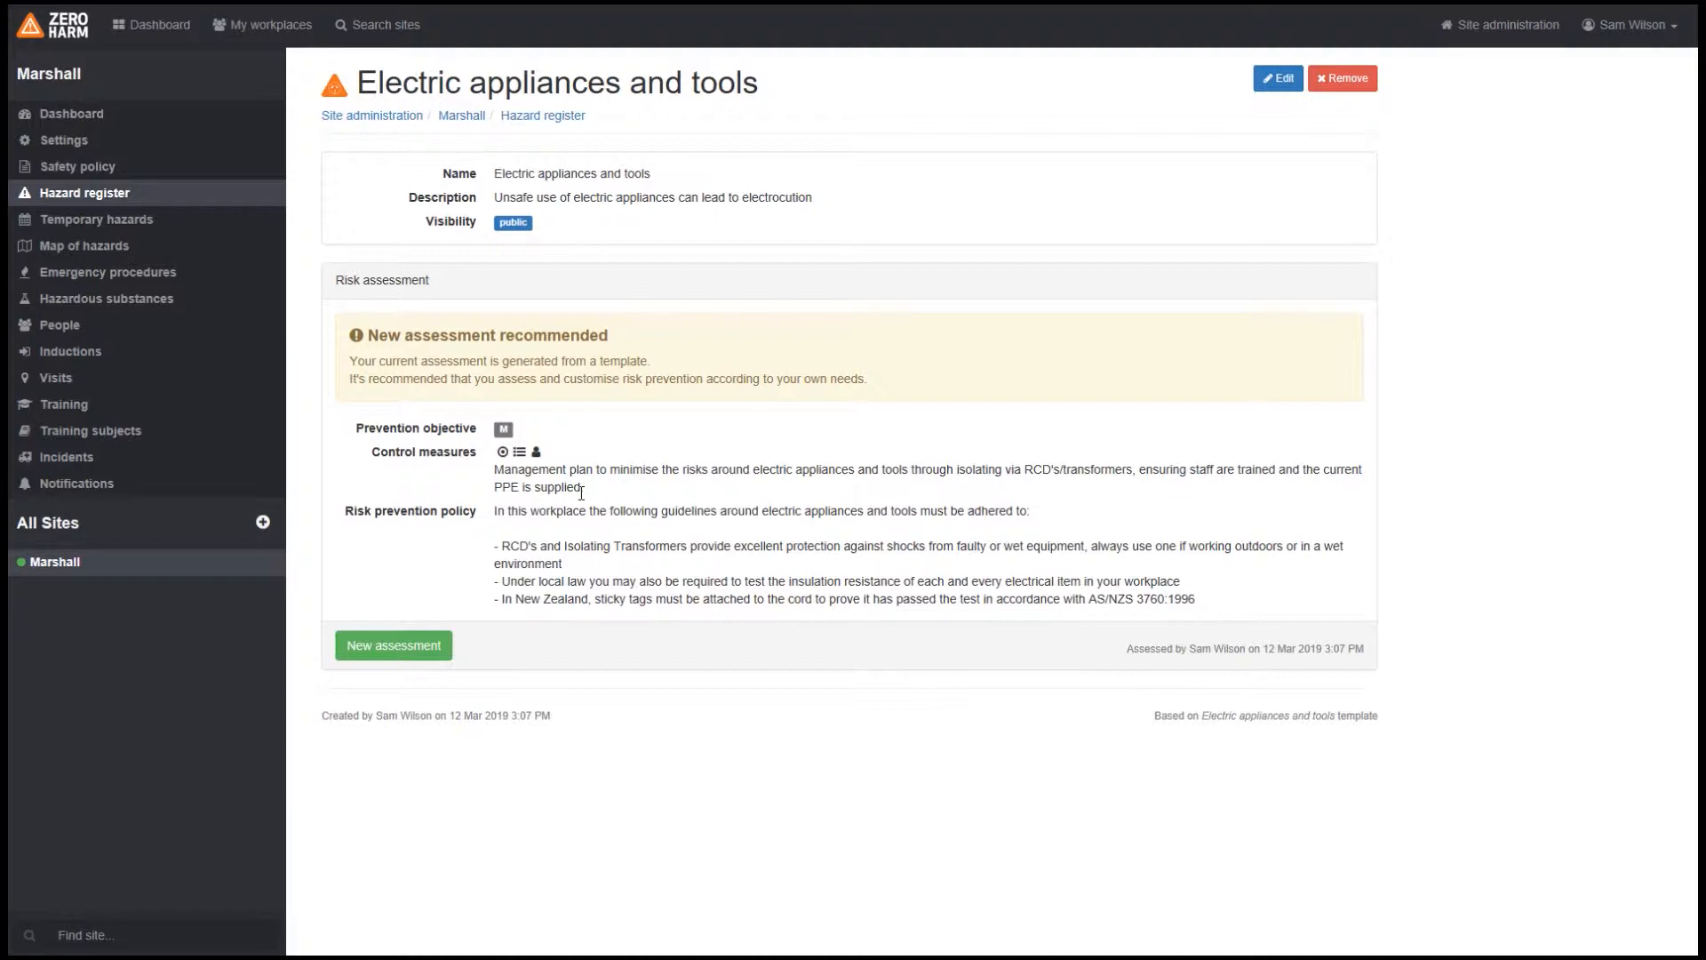
{"action": "left_click", "coordinate": [402, 653]}
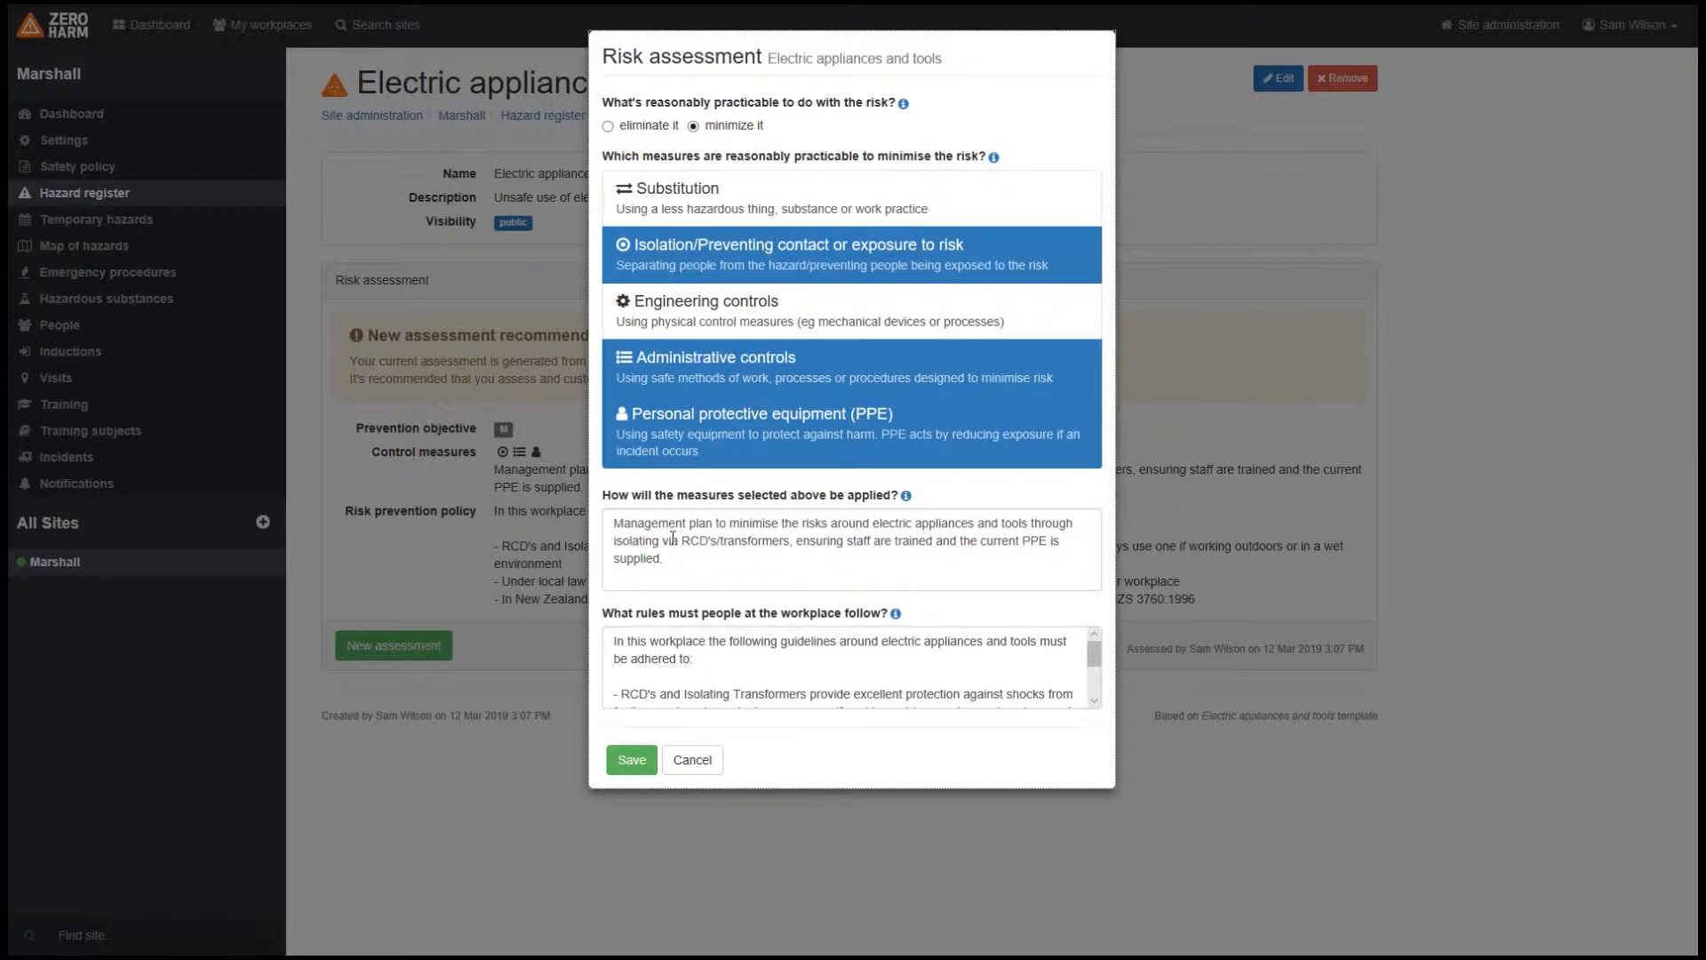
{"action": "left_click_drag", "start_coordinate": [688, 560], "coordinate": [642, 541]}
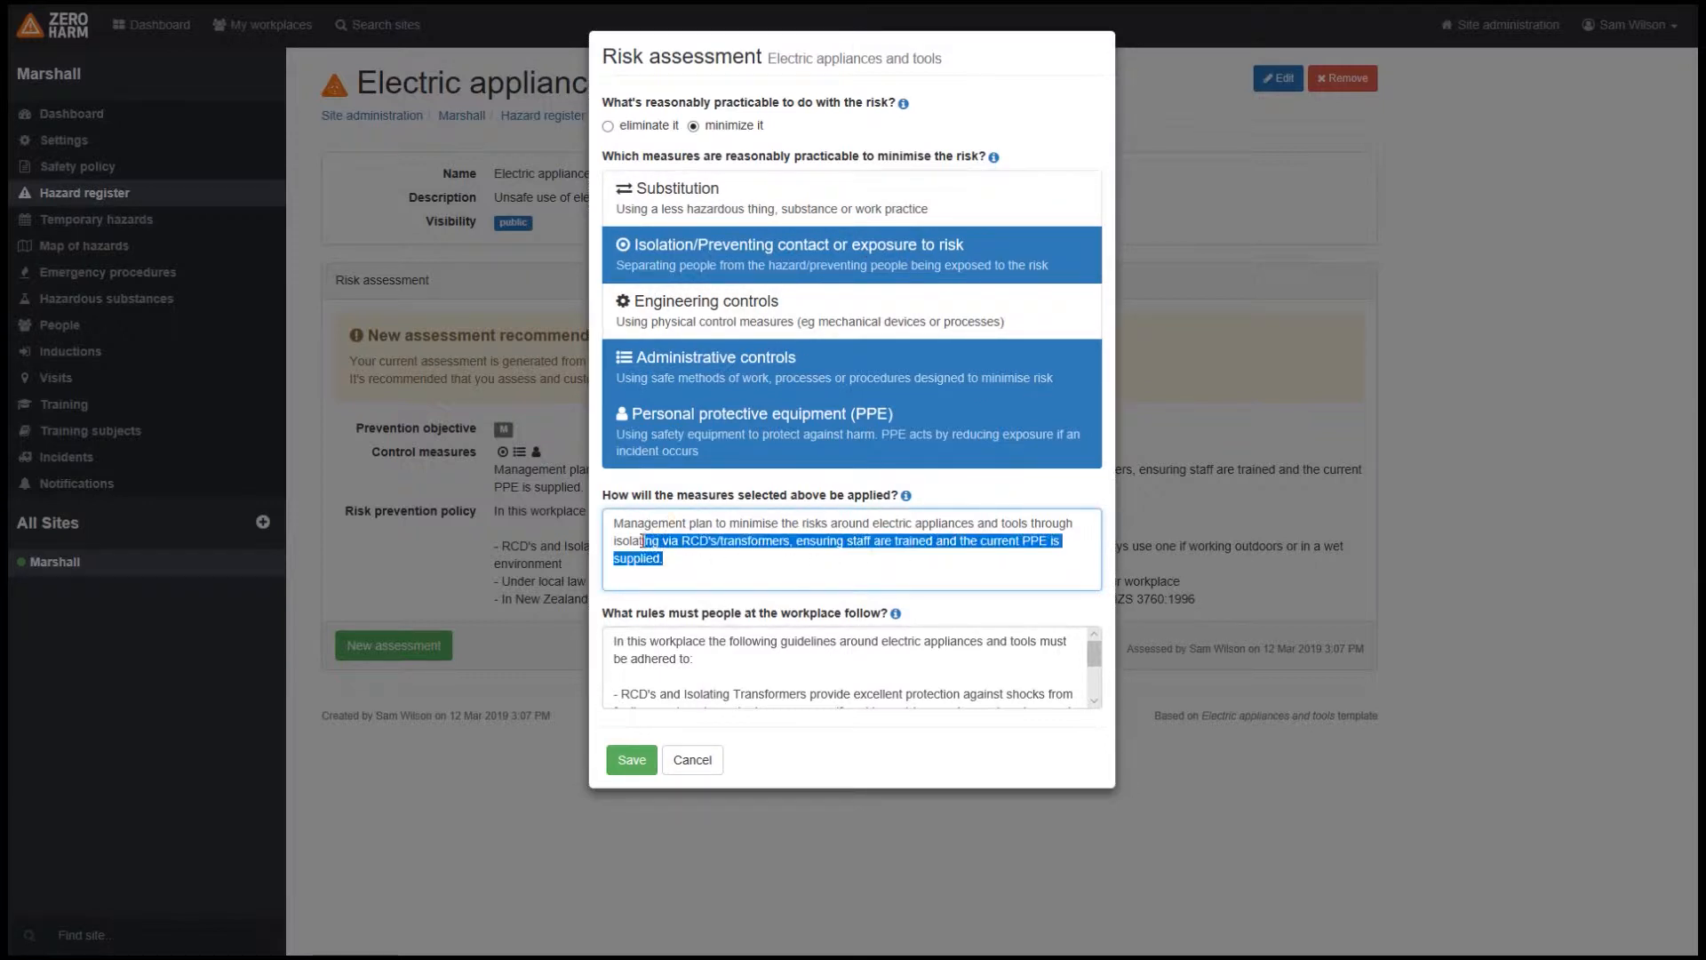
{"action": "scroll", "coordinate": [711, 676], "scroll_direction": "down", "scroll_amount": 1}
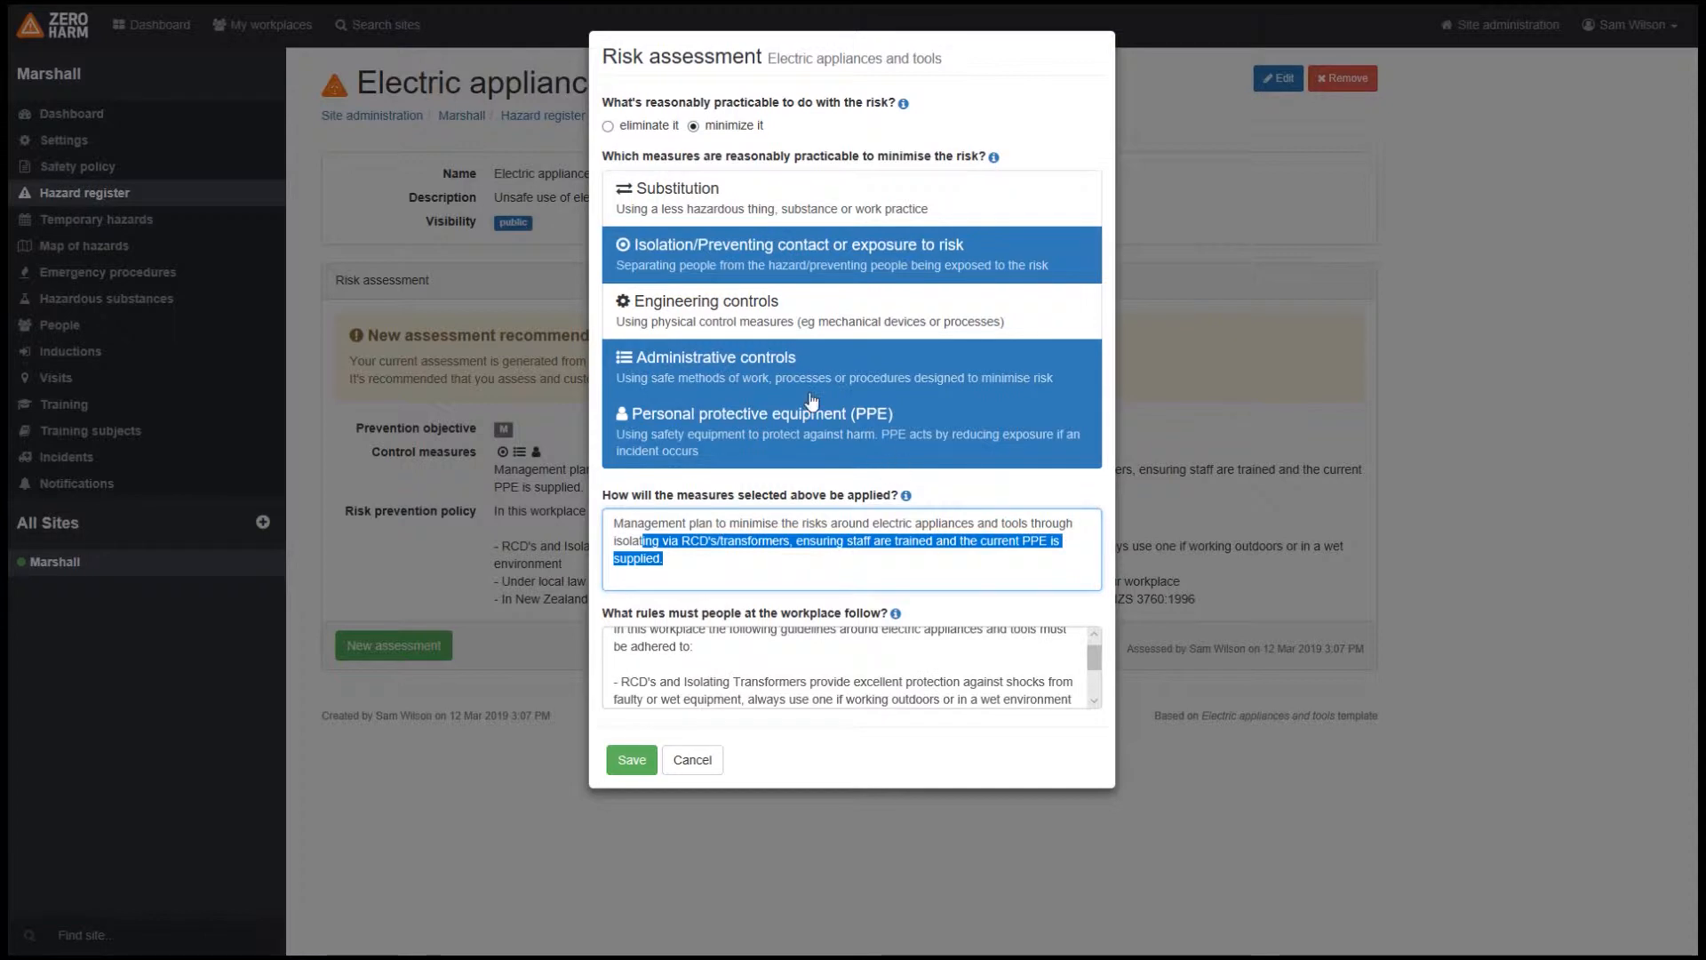
{"action": "left_click", "coordinate": [784, 379]}
{"action": "left_click", "coordinate": [784, 379]}
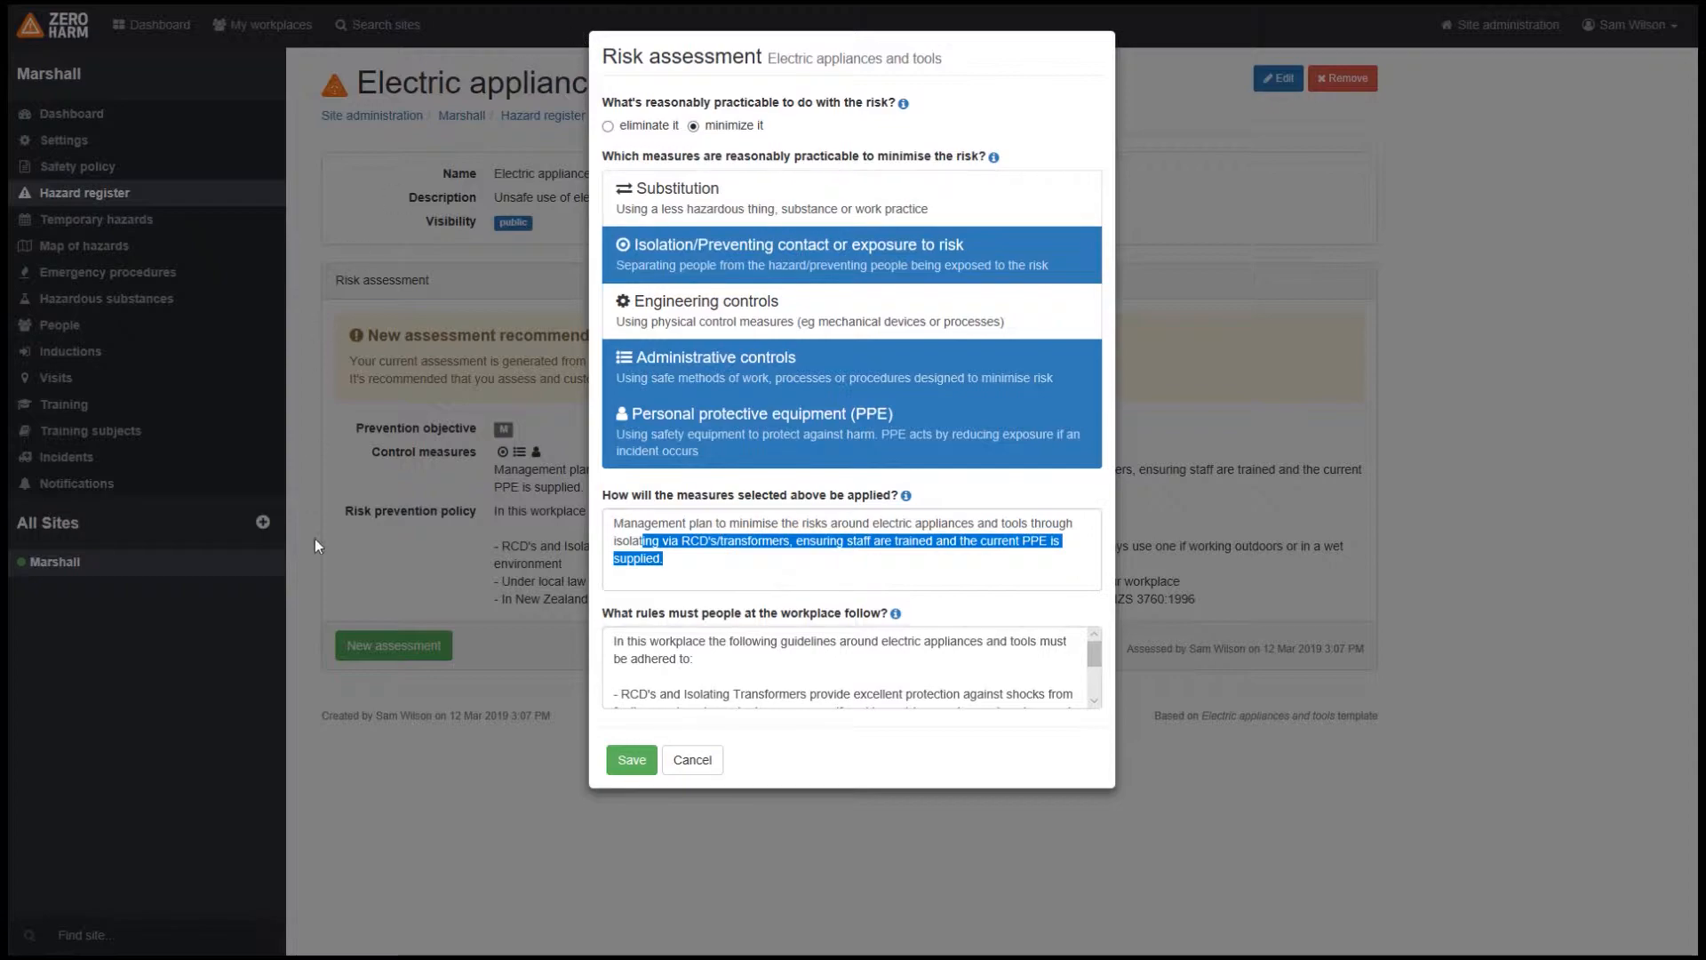
{"action": "left_click", "coordinate": [632, 762]}
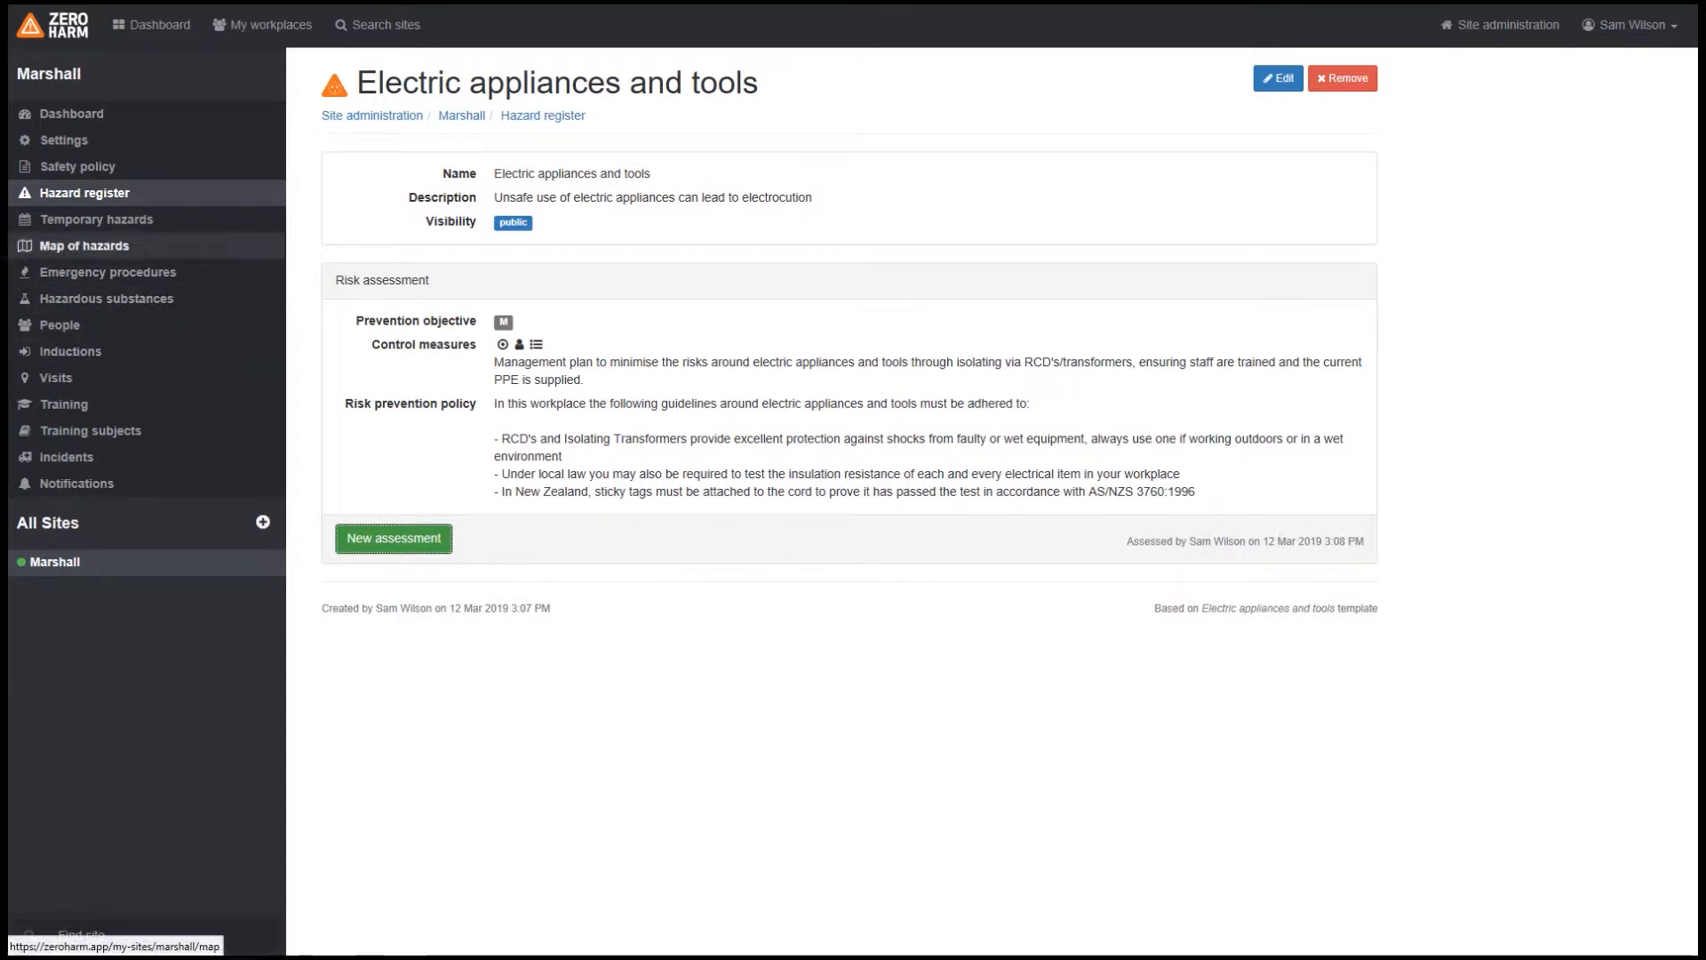
Step: Return to the hazard register and browse the full list of hazard templates for all industries
{"action": "left_click", "coordinate": [68, 202]}
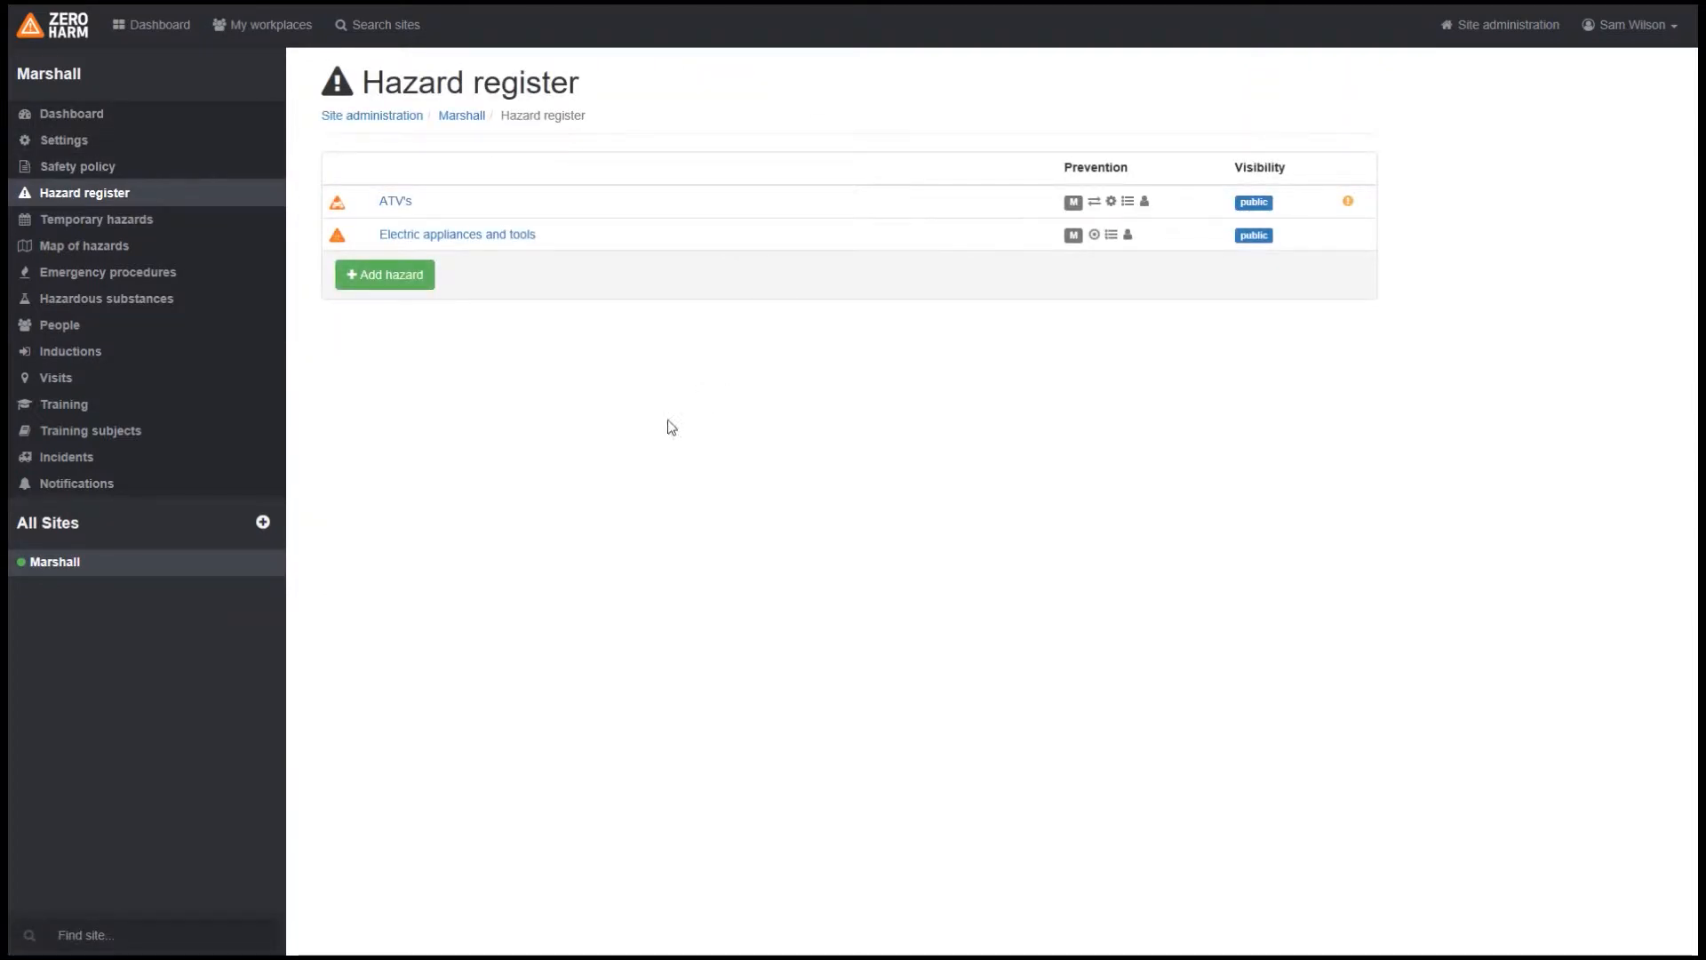
{"action": "left_click", "coordinate": [391, 275]}
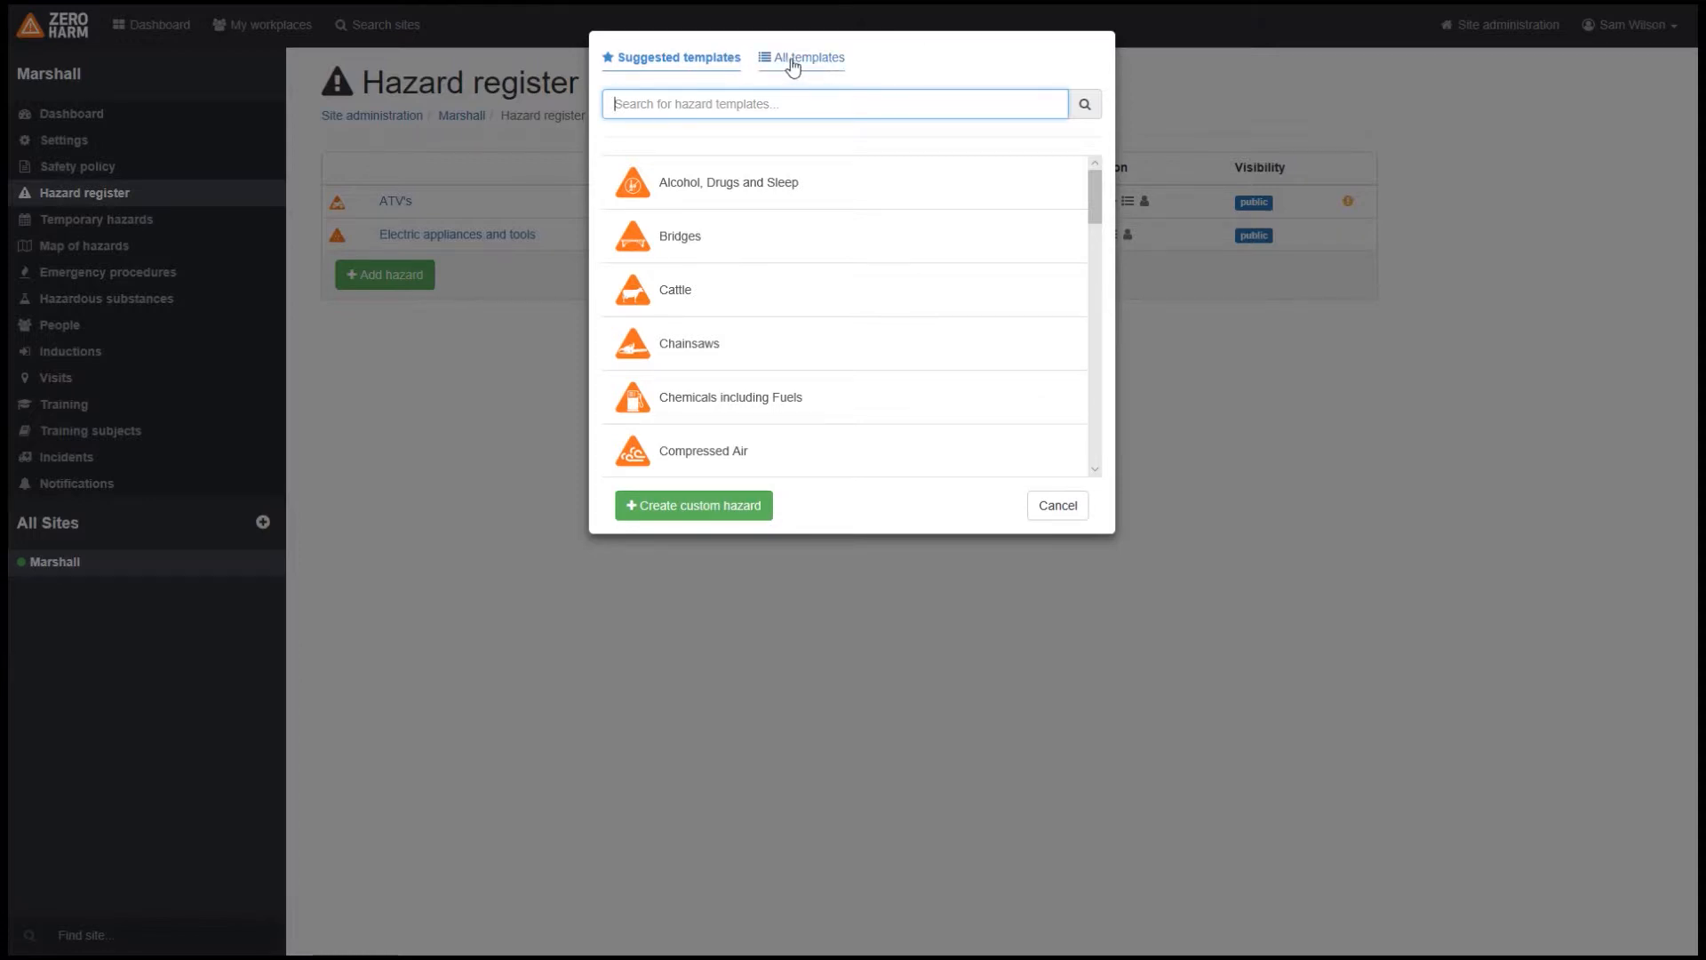
{"action": "left_click", "coordinate": [829, 59]}
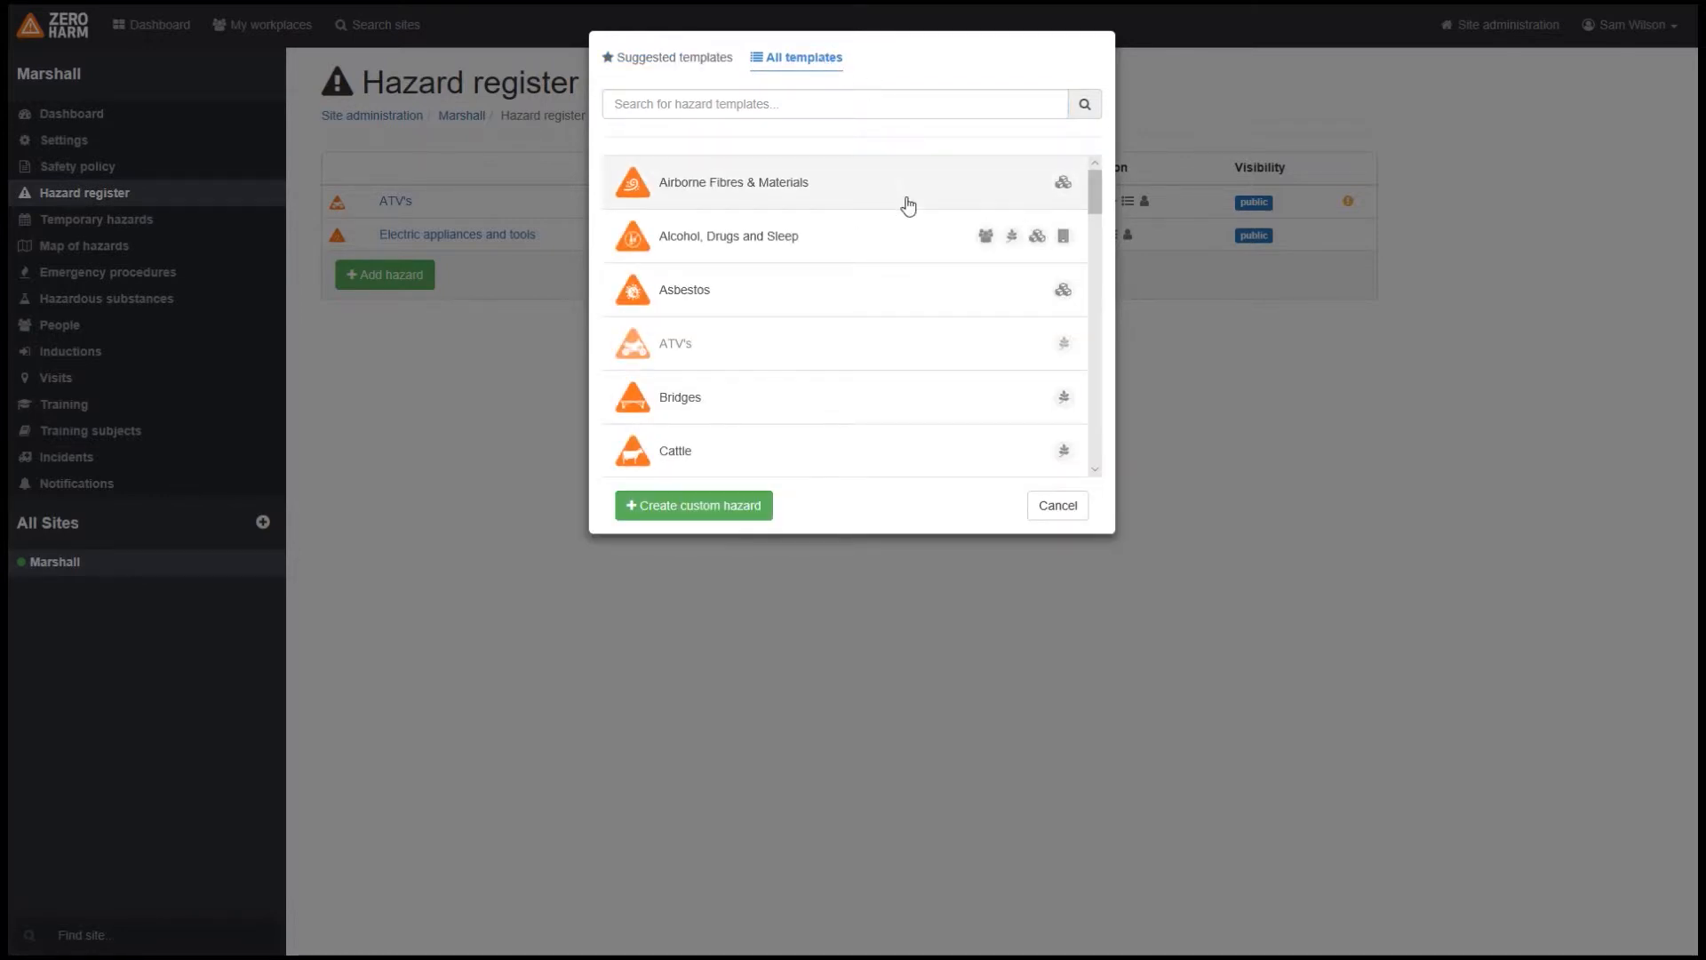
{"action": "scroll", "coordinate": [907, 206], "scroll_direction": "down", "scroll_amount": 6}
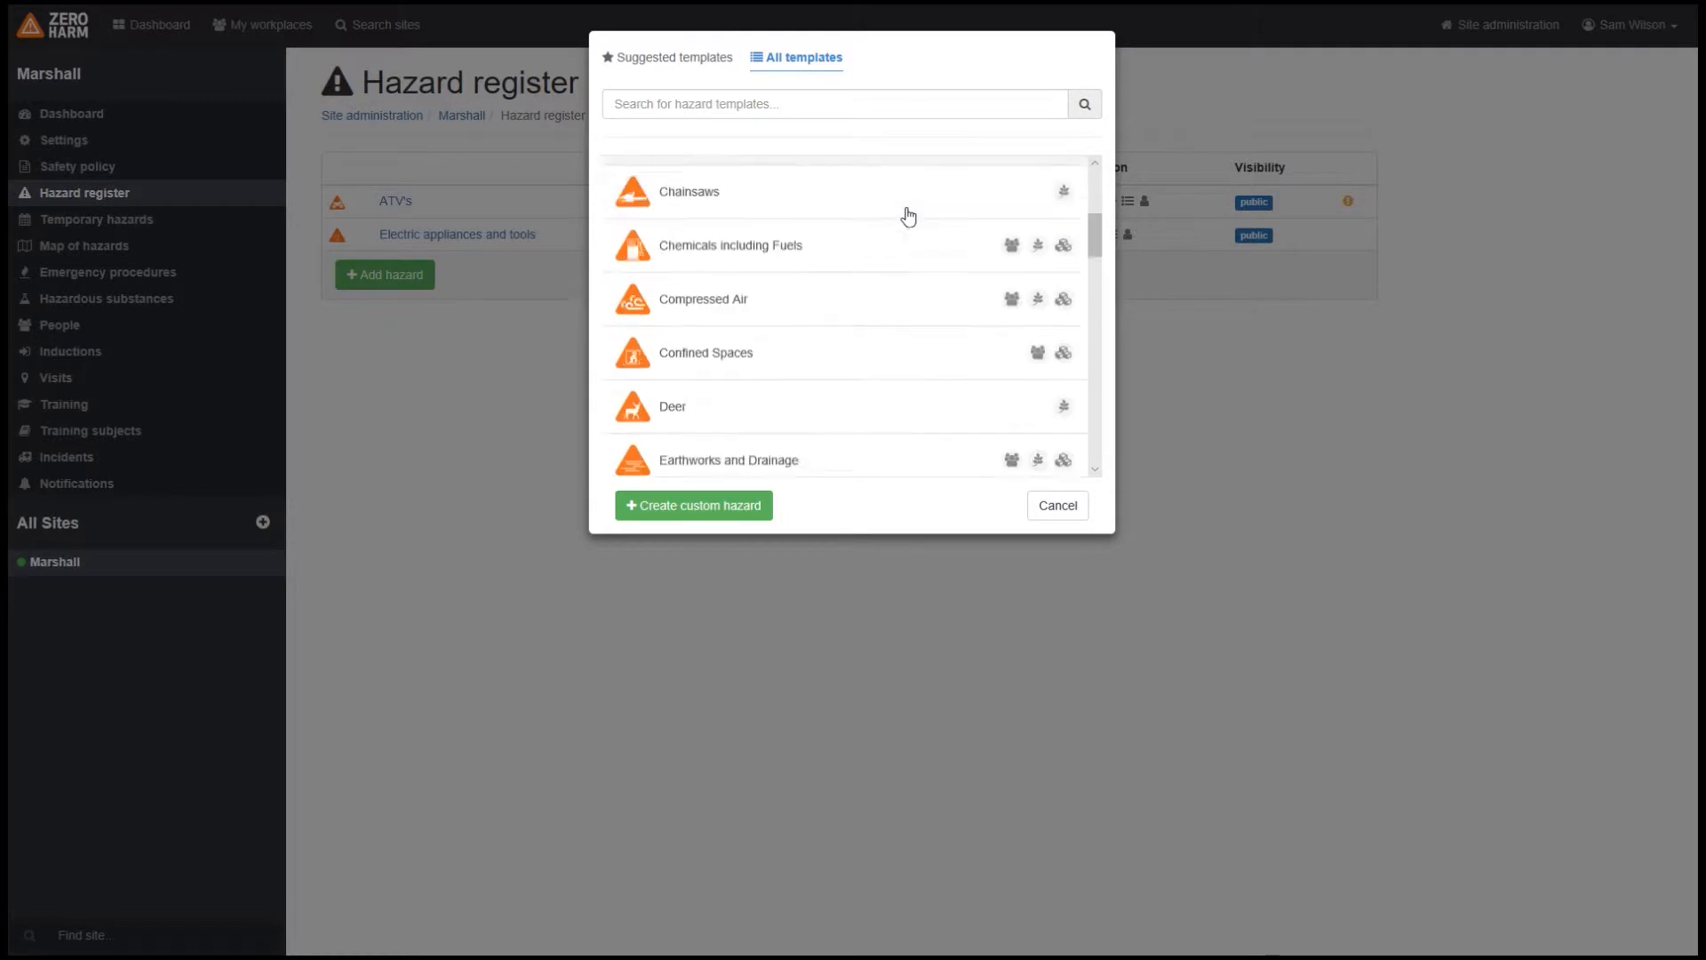
{"action": "scroll", "coordinate": [907, 222], "scroll_direction": "down", "scroll_amount": 2}
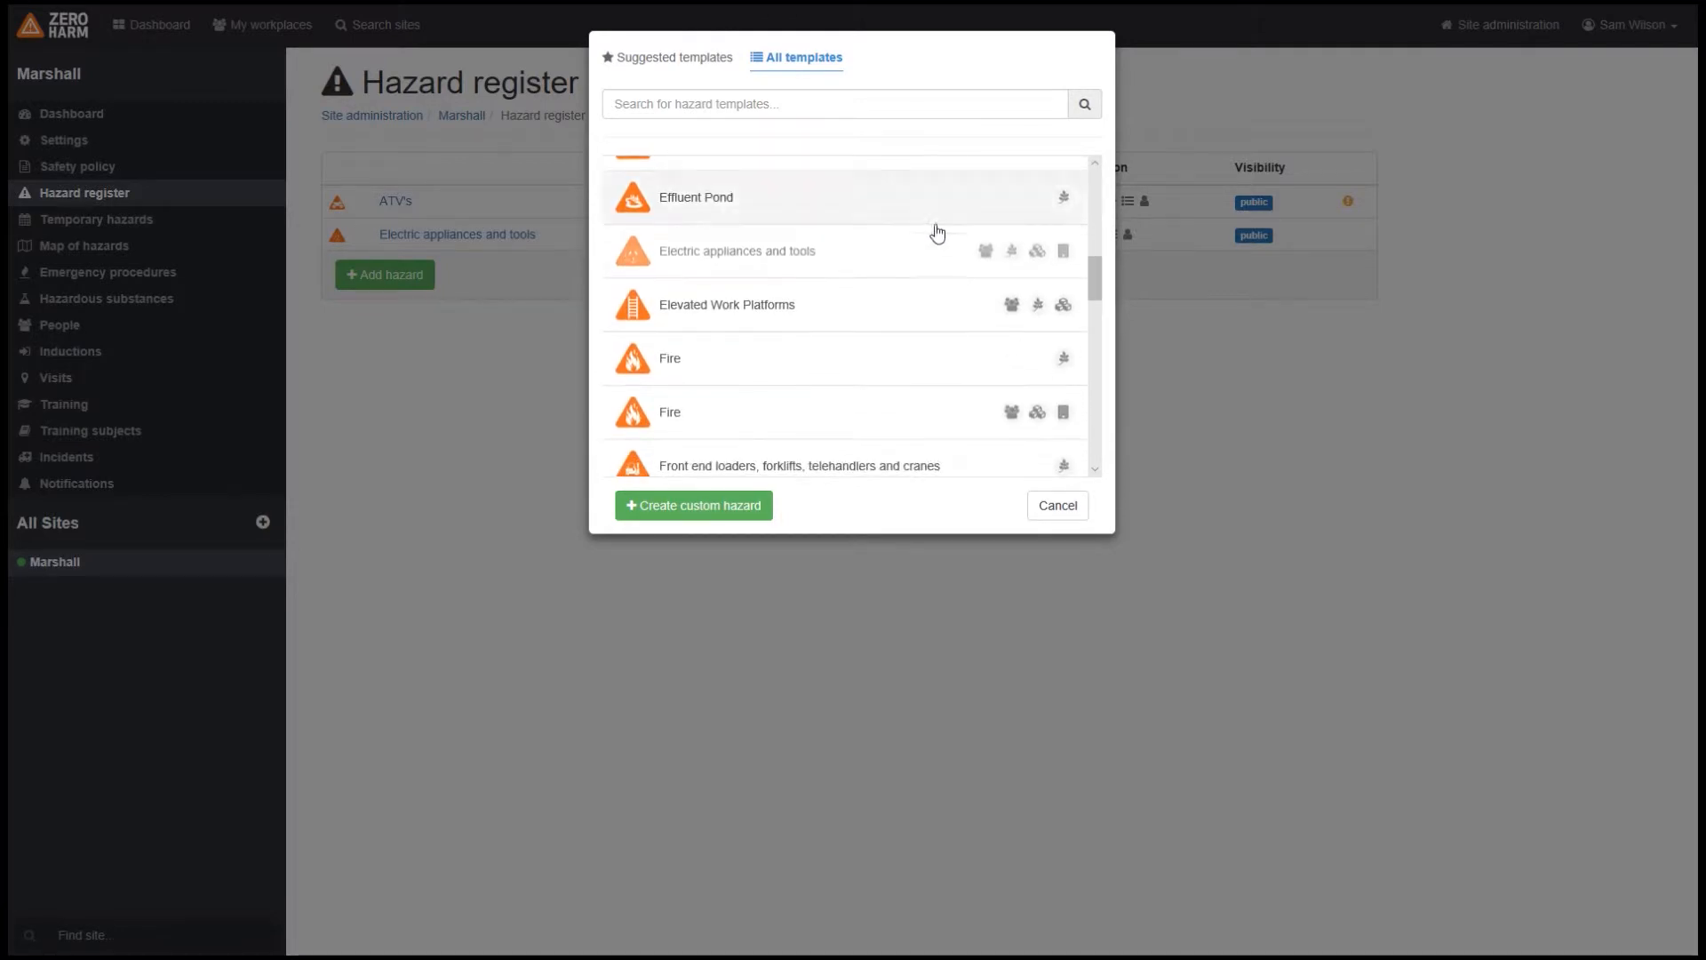
{"action": "scroll", "coordinate": [822, 329], "scroll_direction": "down", "scroll_amount": 1}
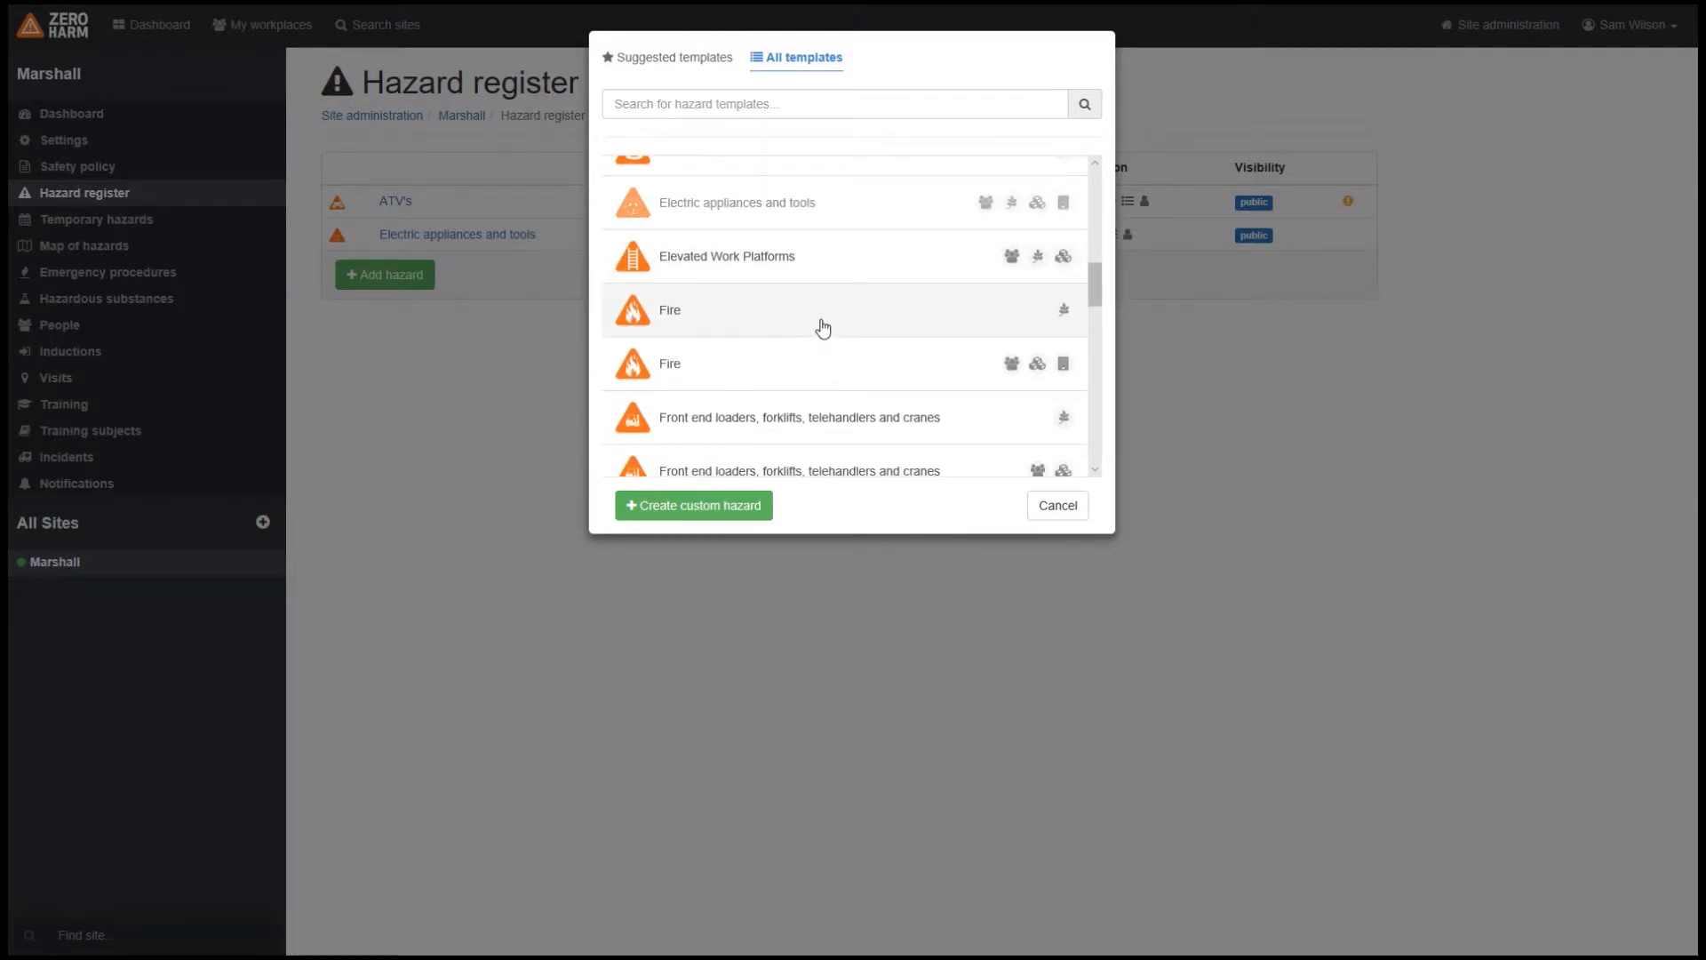
{"action": "scroll", "coordinate": [819, 327], "scroll_direction": "down", "scroll_amount": 2}
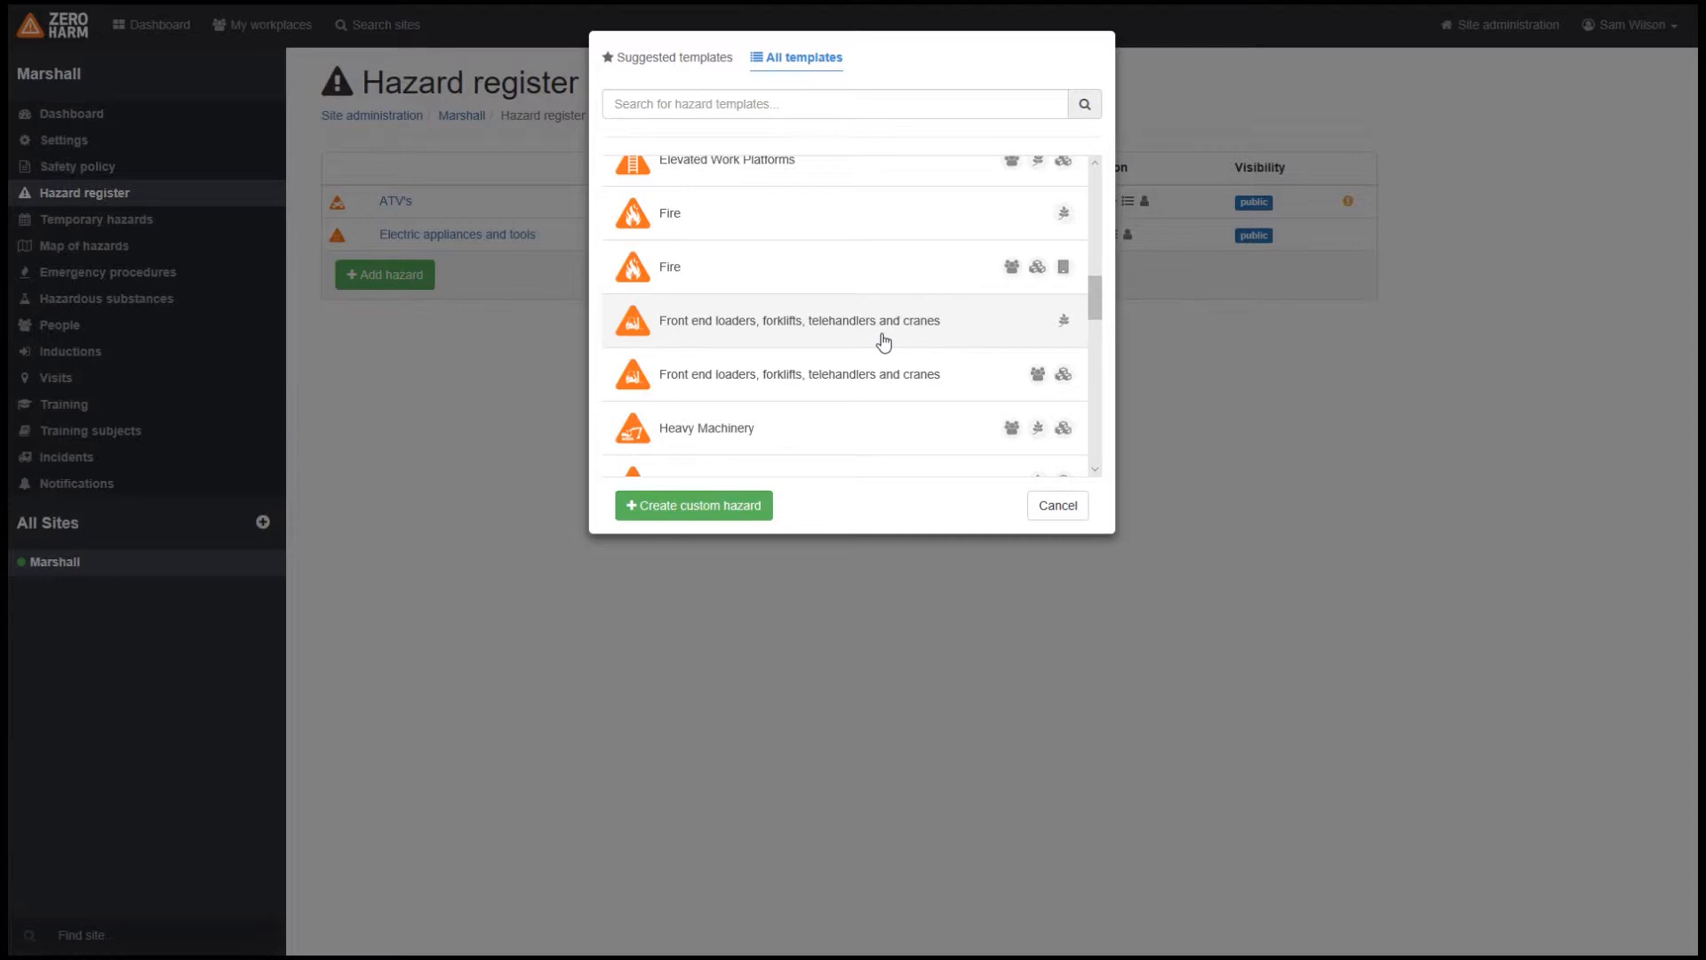
Step: Start a custom hazard named "Powerlines"
{"action": "left_click", "coordinate": [702, 507]}
{"action": "left_click", "coordinate": [652, 130]}
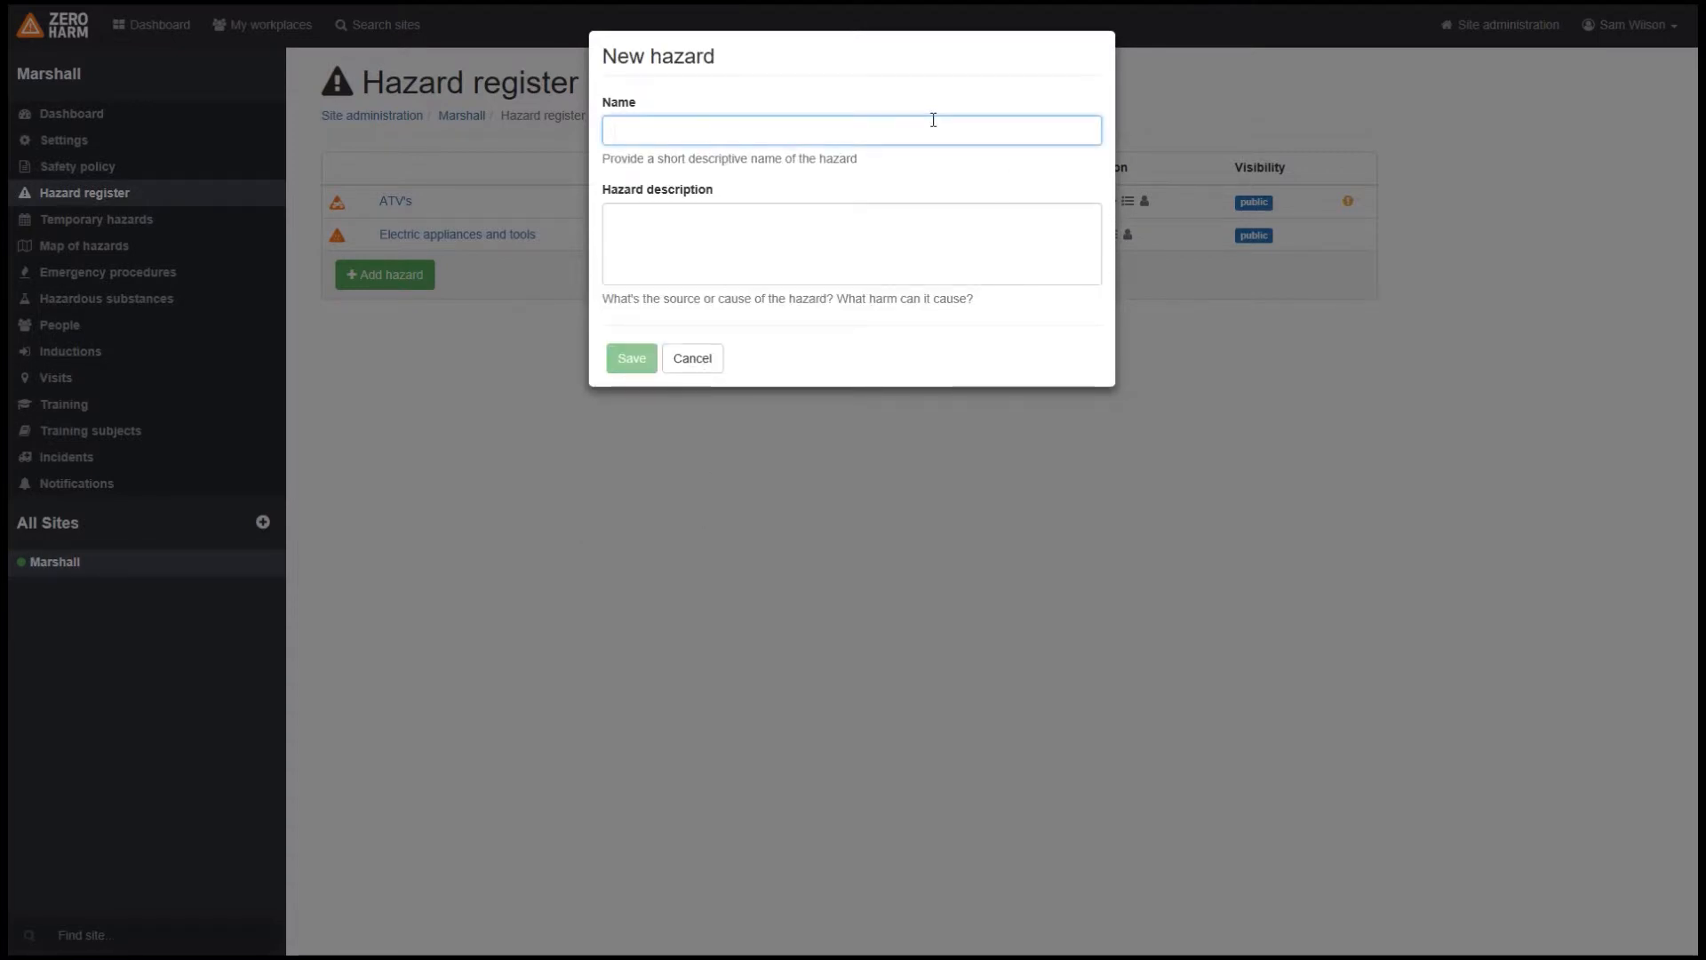
{"action": "type", "text": "Powerl"}
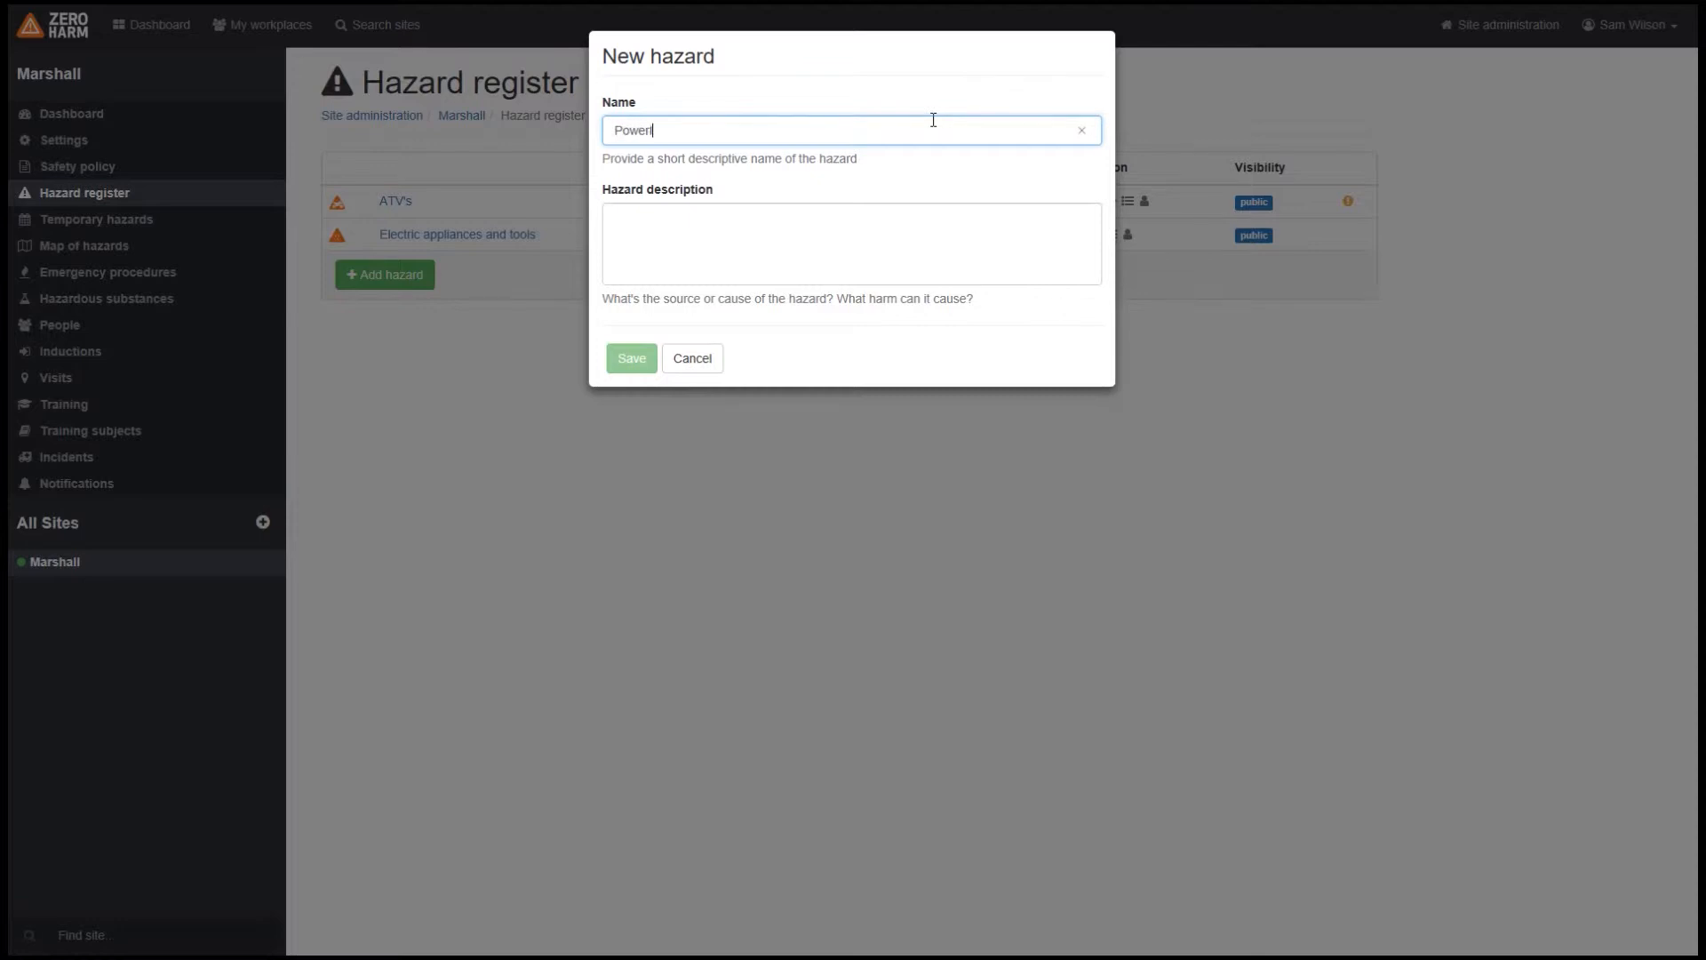
{"action": "type", "text": "ines"}
{"action": "key", "text": "Tab"}
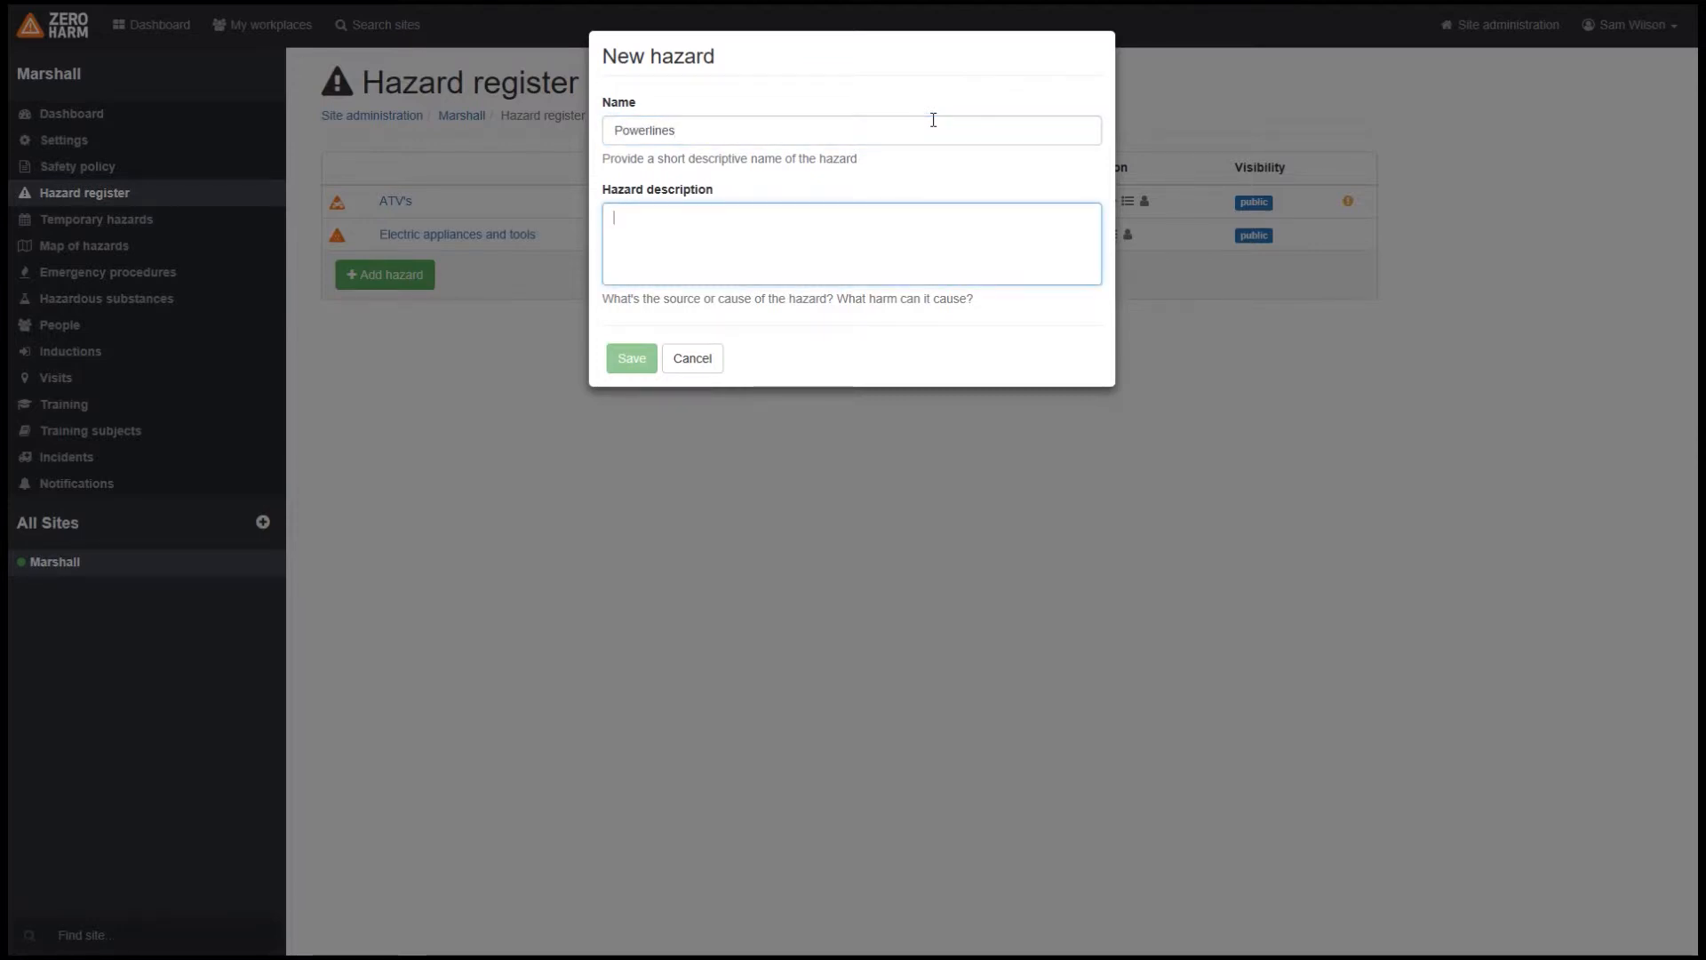
Step: Describe the Powerlines hazard as "Powerline can cause serious harm or death" and save it
{"action": "type", "text": "Stric"}
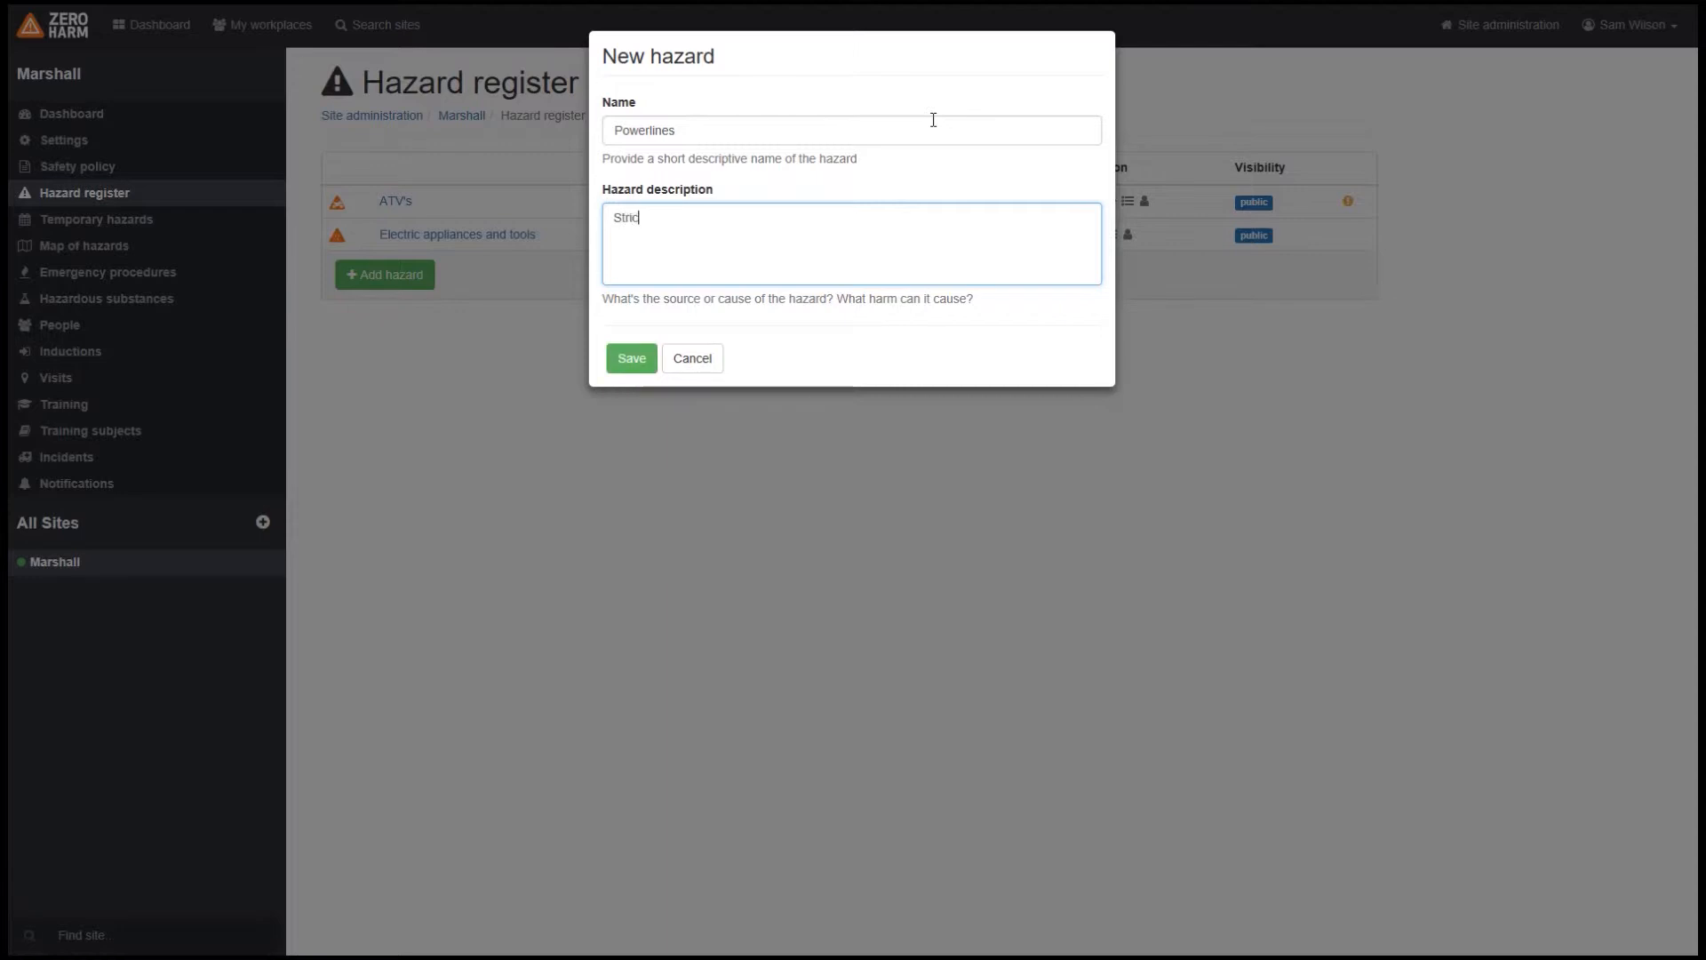
{"action": "type", "text": "tly"}
{"action": "key", "text": "ctrl+a"}
{"action": "type", "text": "Powerline can cause serious harm or death"}
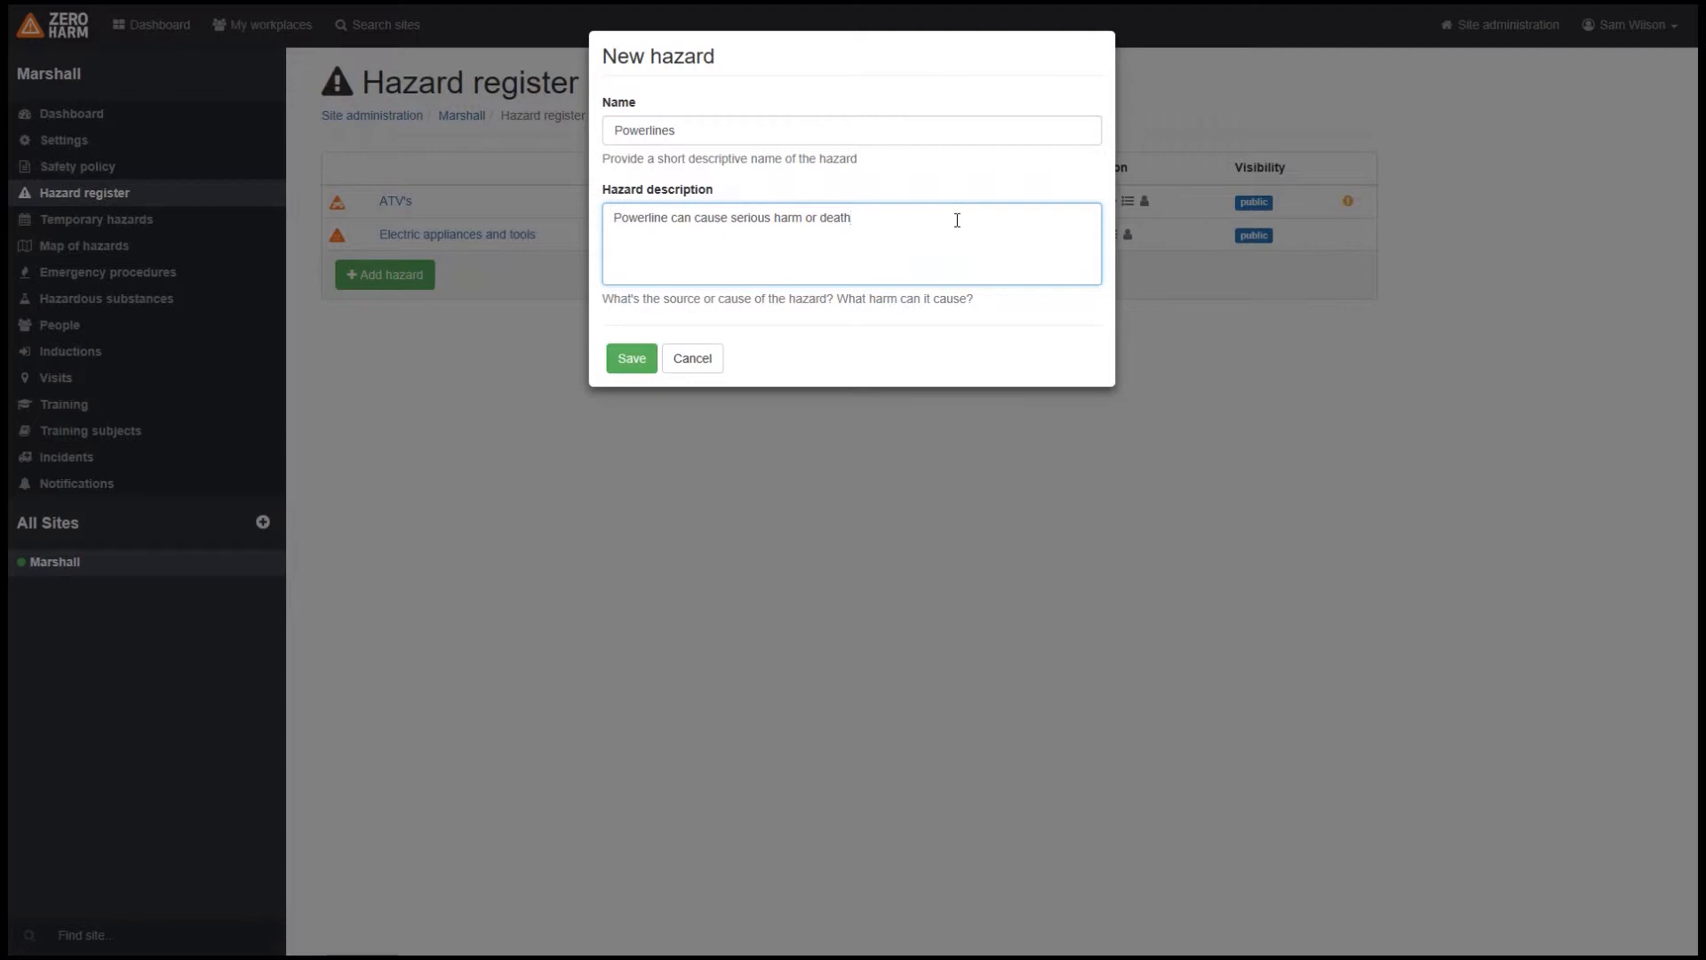
{"action": "left_click", "coordinate": [633, 365]}
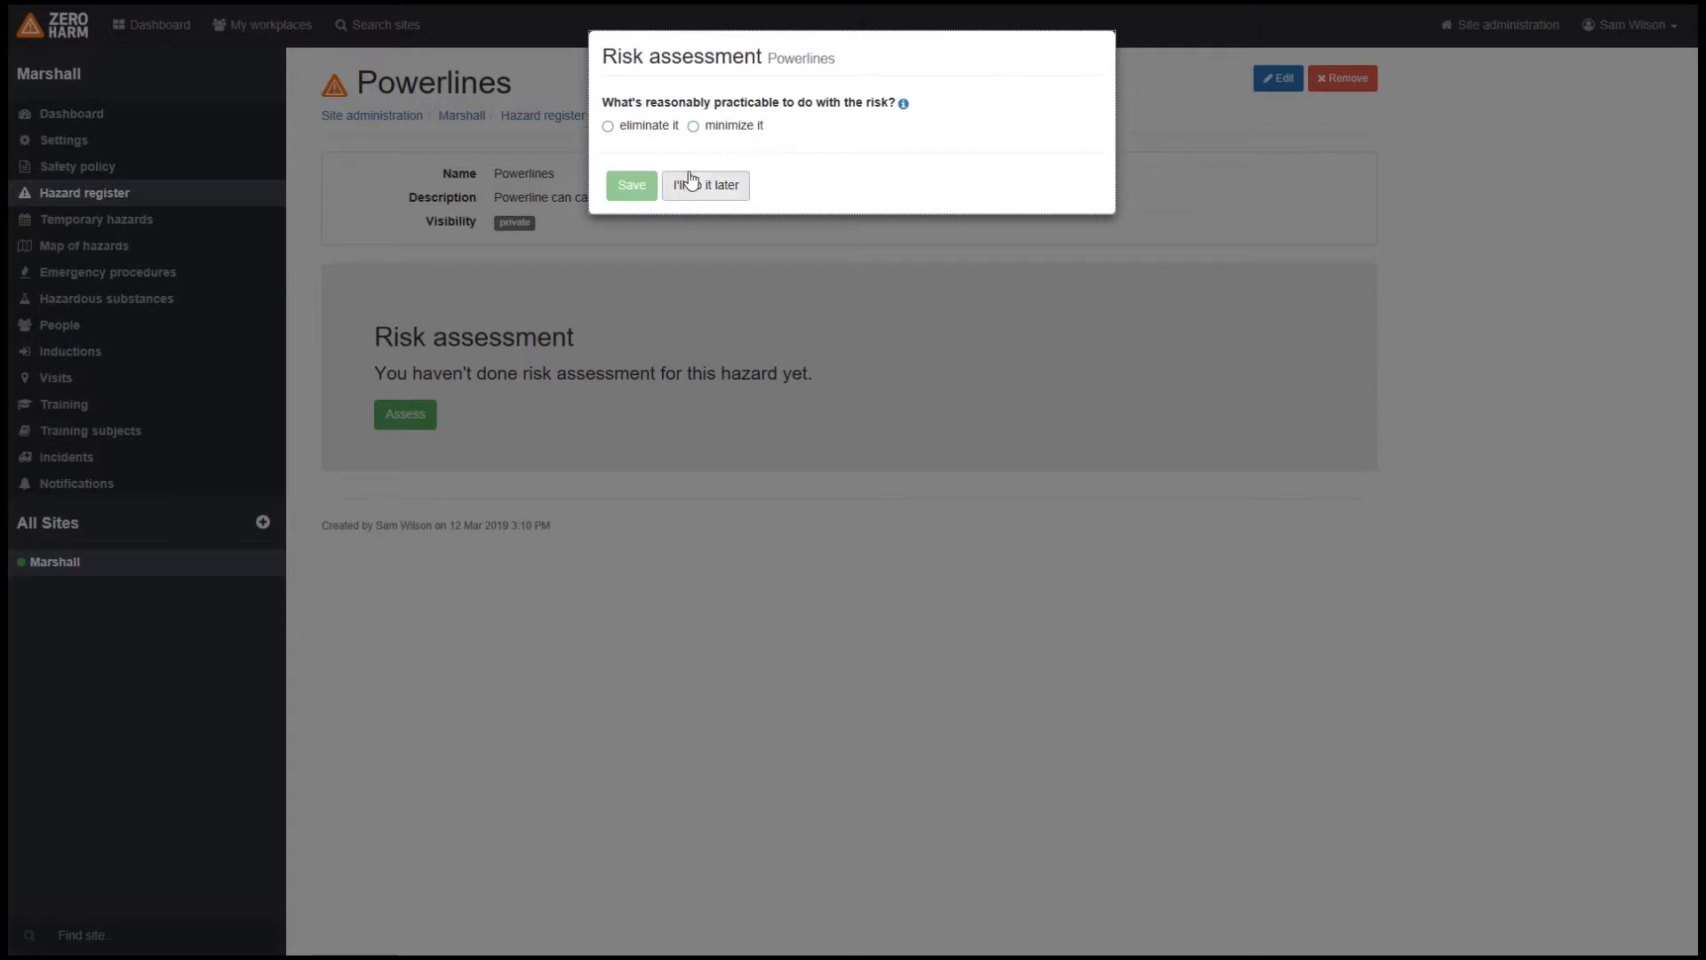
Step: Assess the Powerlines risk as "minimize it" through Isolation/Preventing contact or exposure to risk, applied by "- List all powerlines on site map"
{"action": "left_click", "coordinate": [694, 127]}
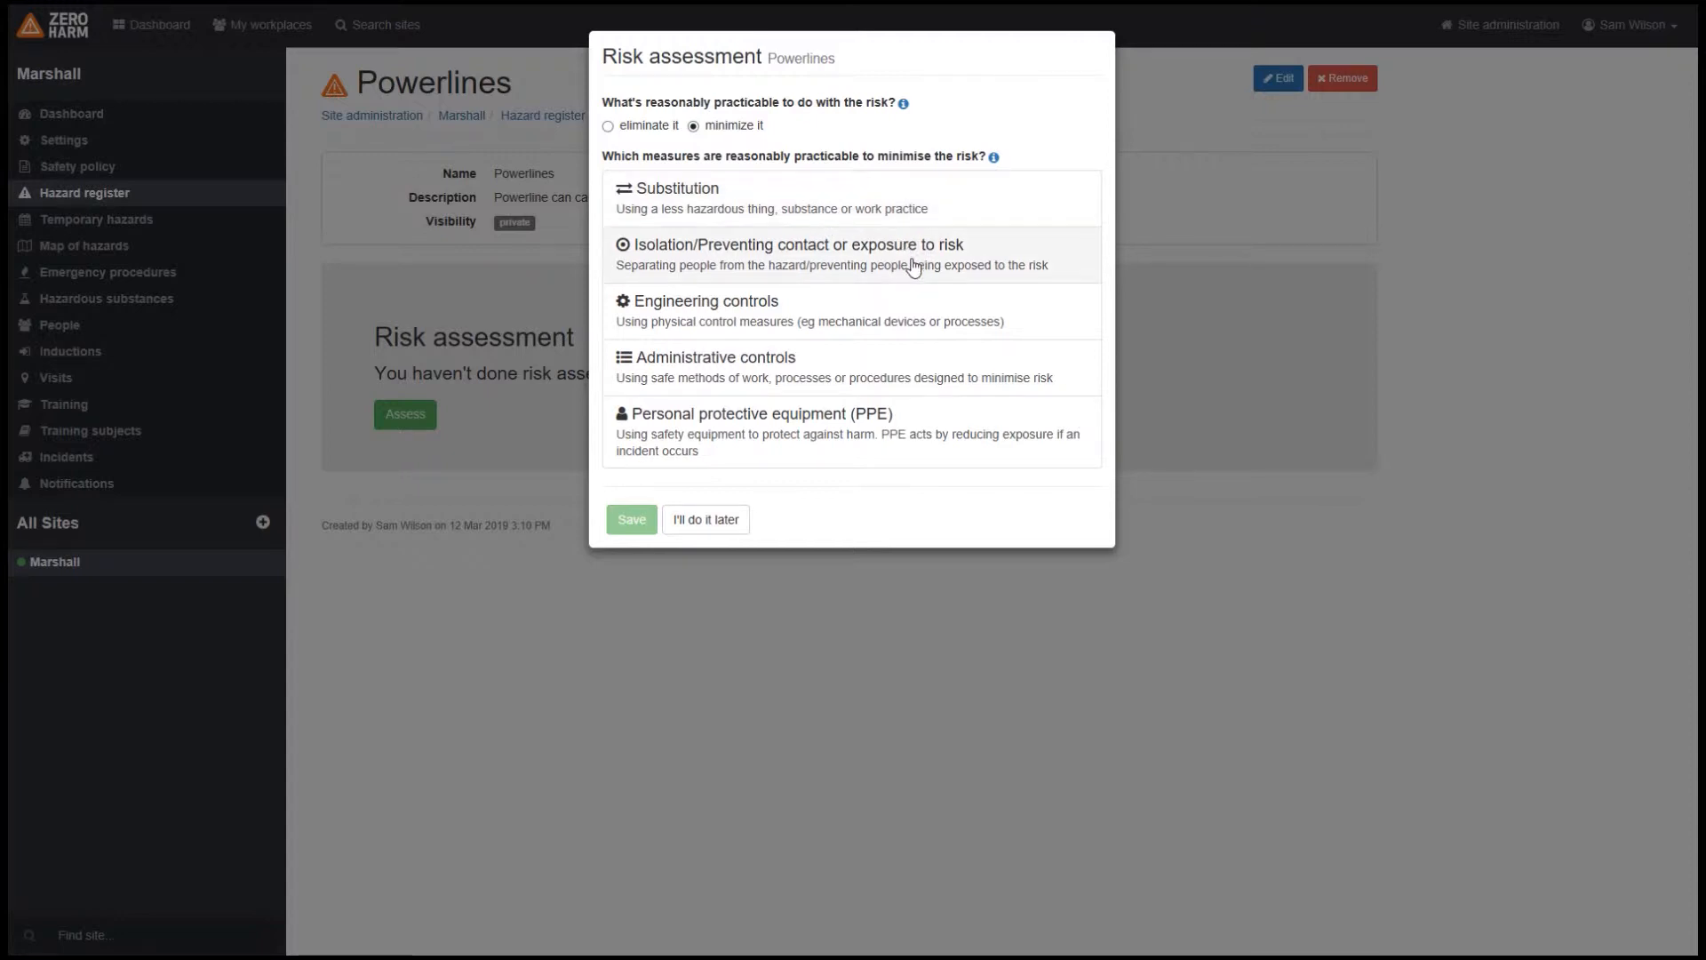
{"action": "left_click", "coordinate": [794, 268]}
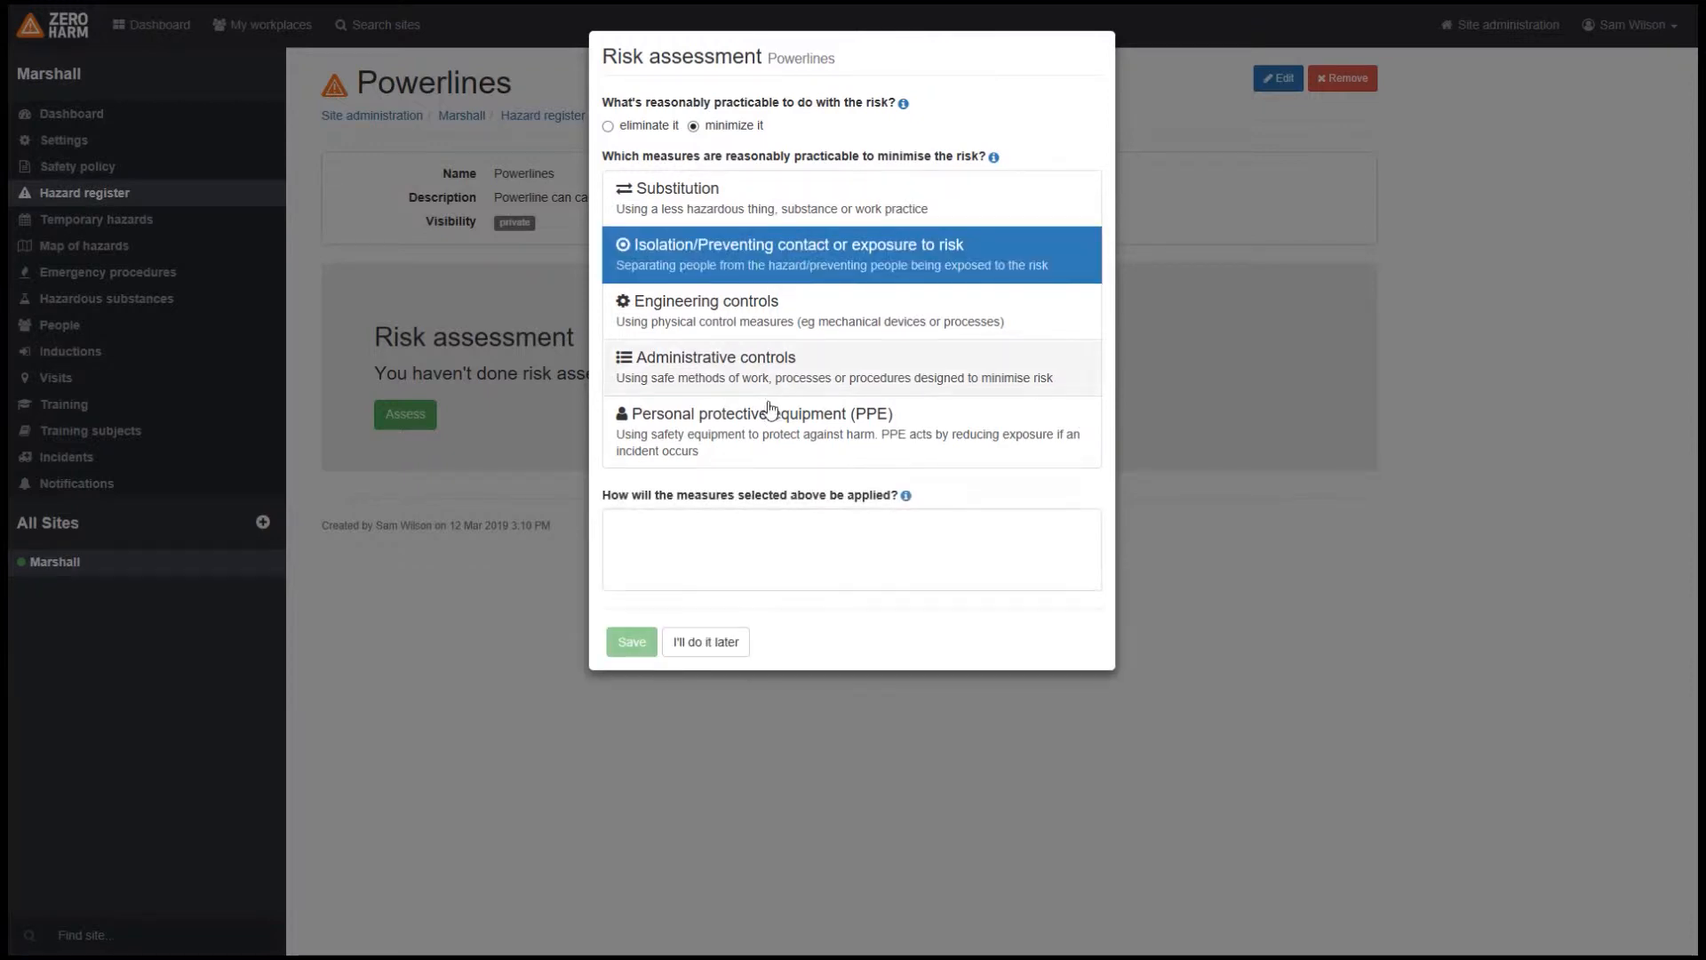
{"action": "left_click", "coordinate": [703, 541]}
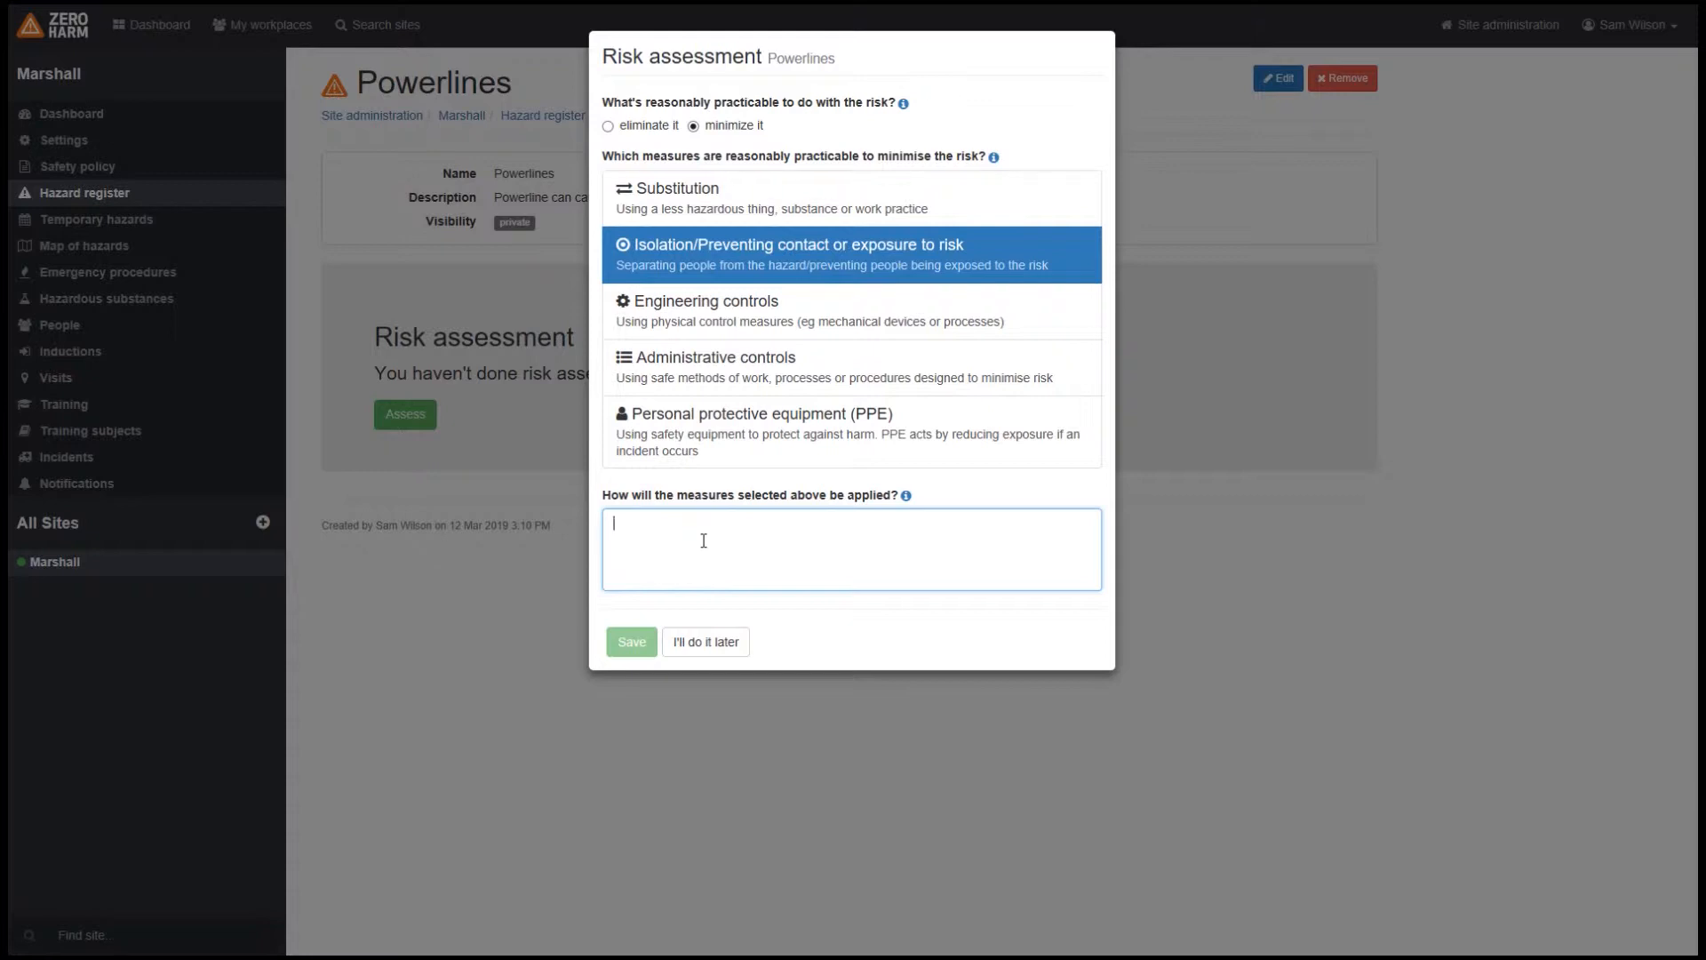
{"action": "type", "text": "-"}
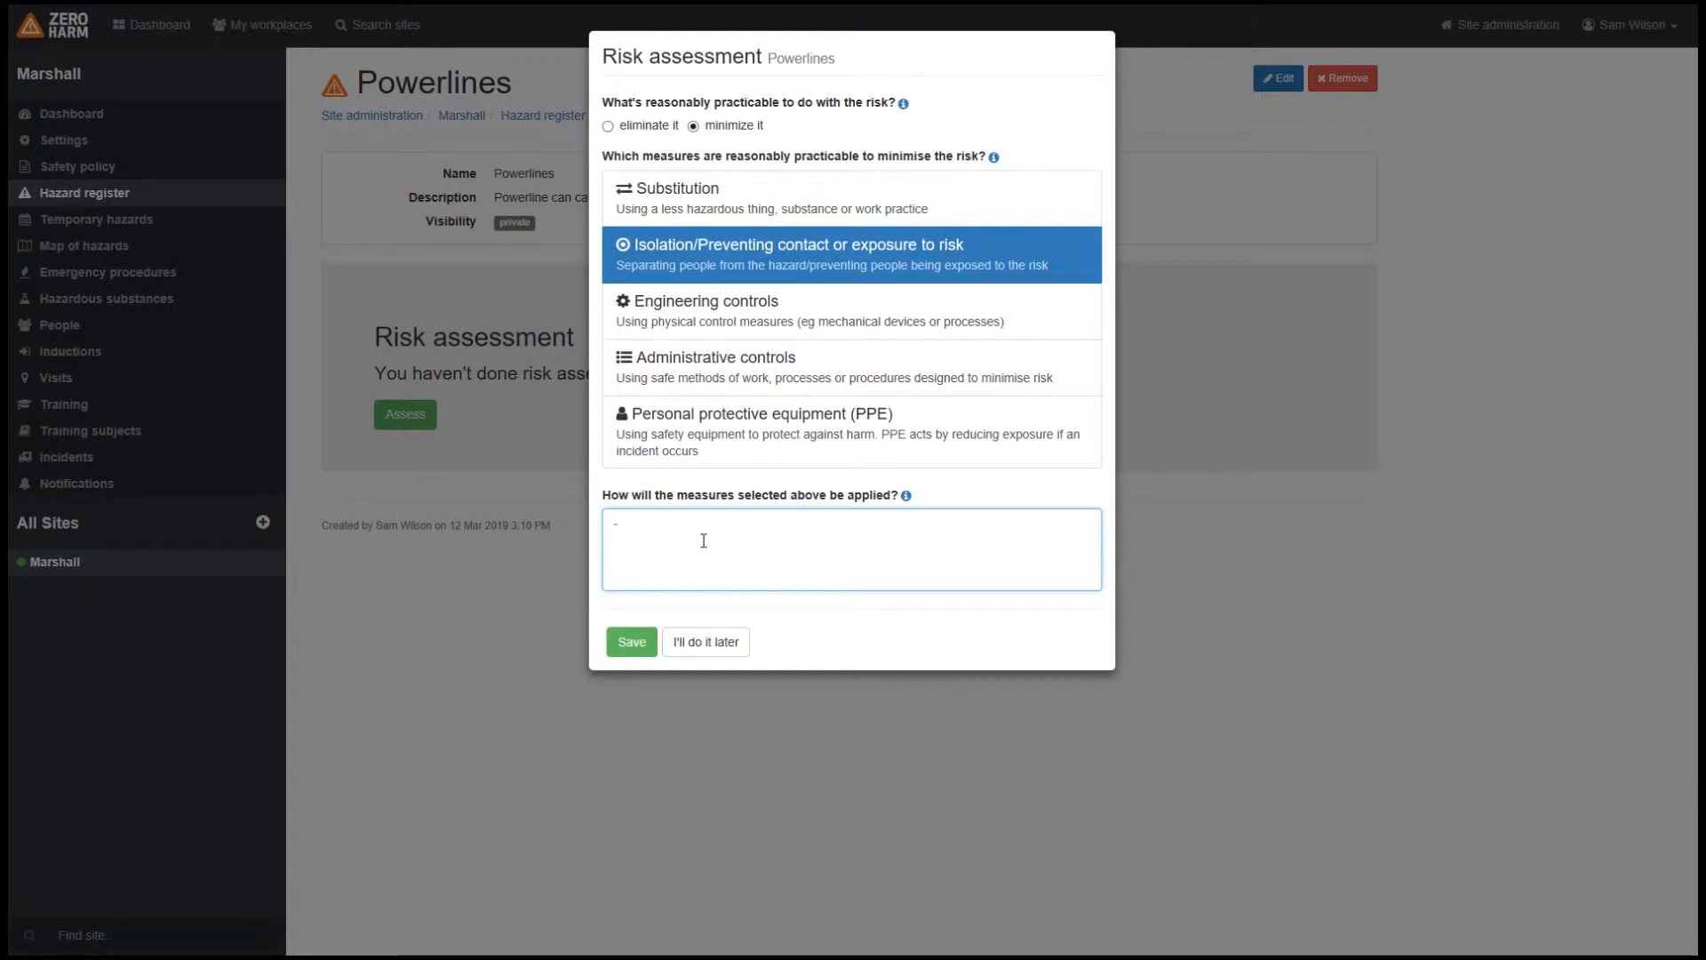
{"action": "type", "text": " List"}
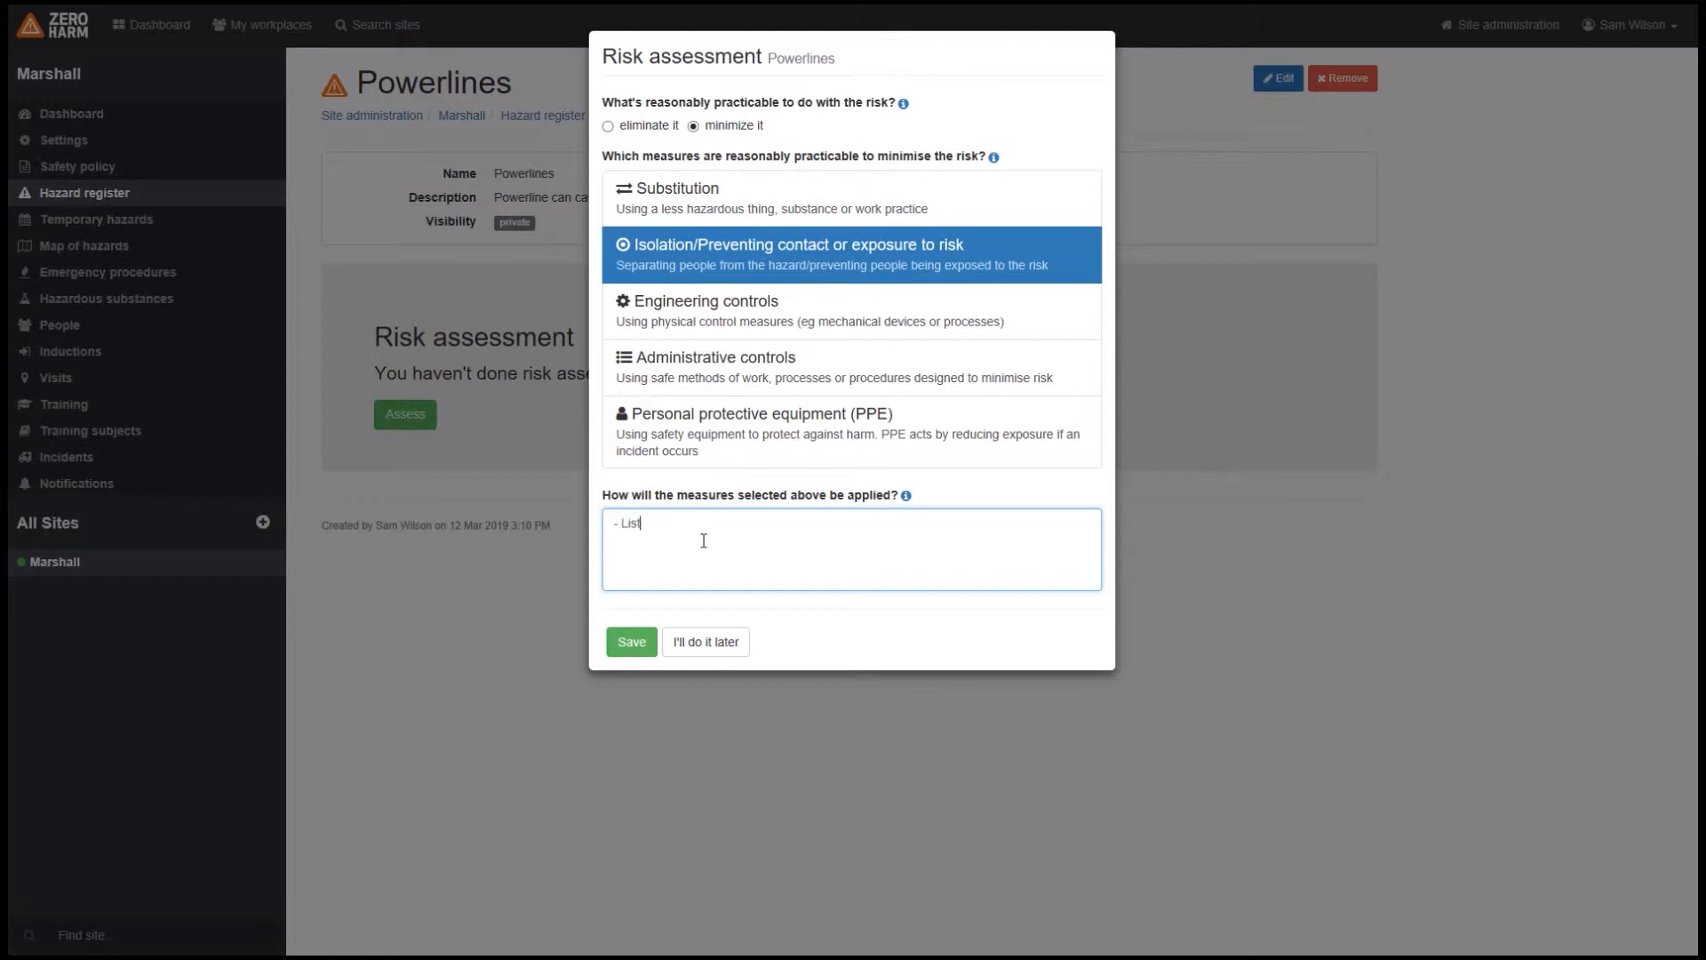
{"action": "type", "text": " all powerlines on site map - Inform all contractors on Arrival -"}
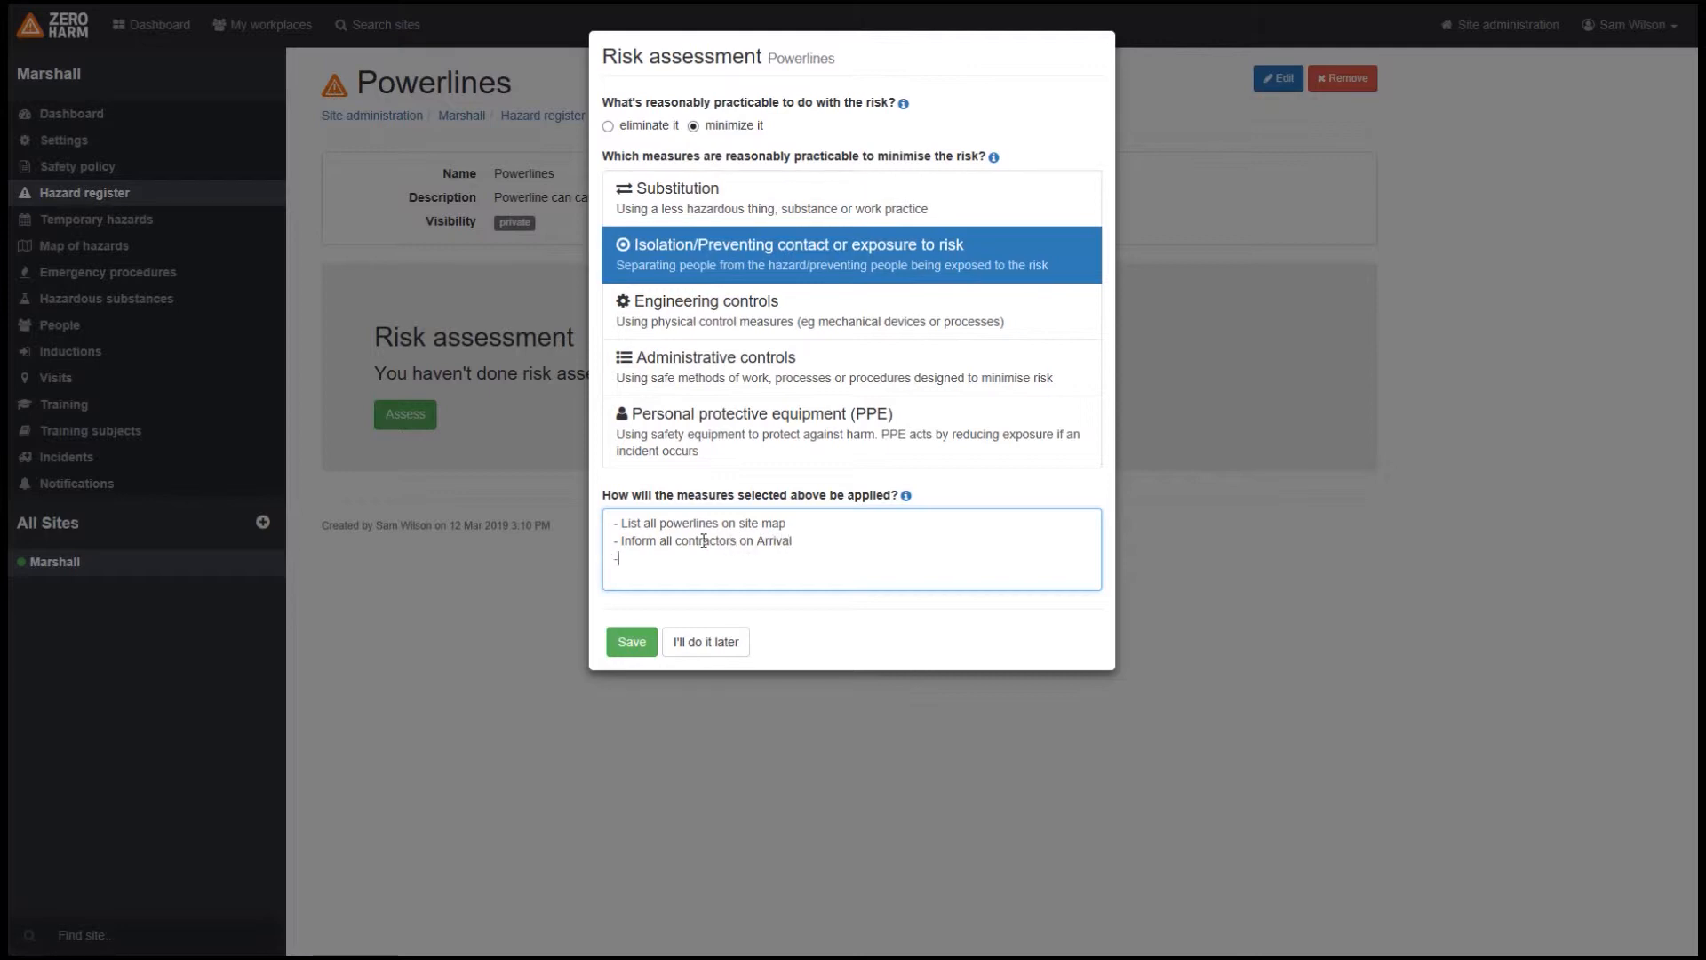
{"action": "type", "text": " Ensure signs are"}
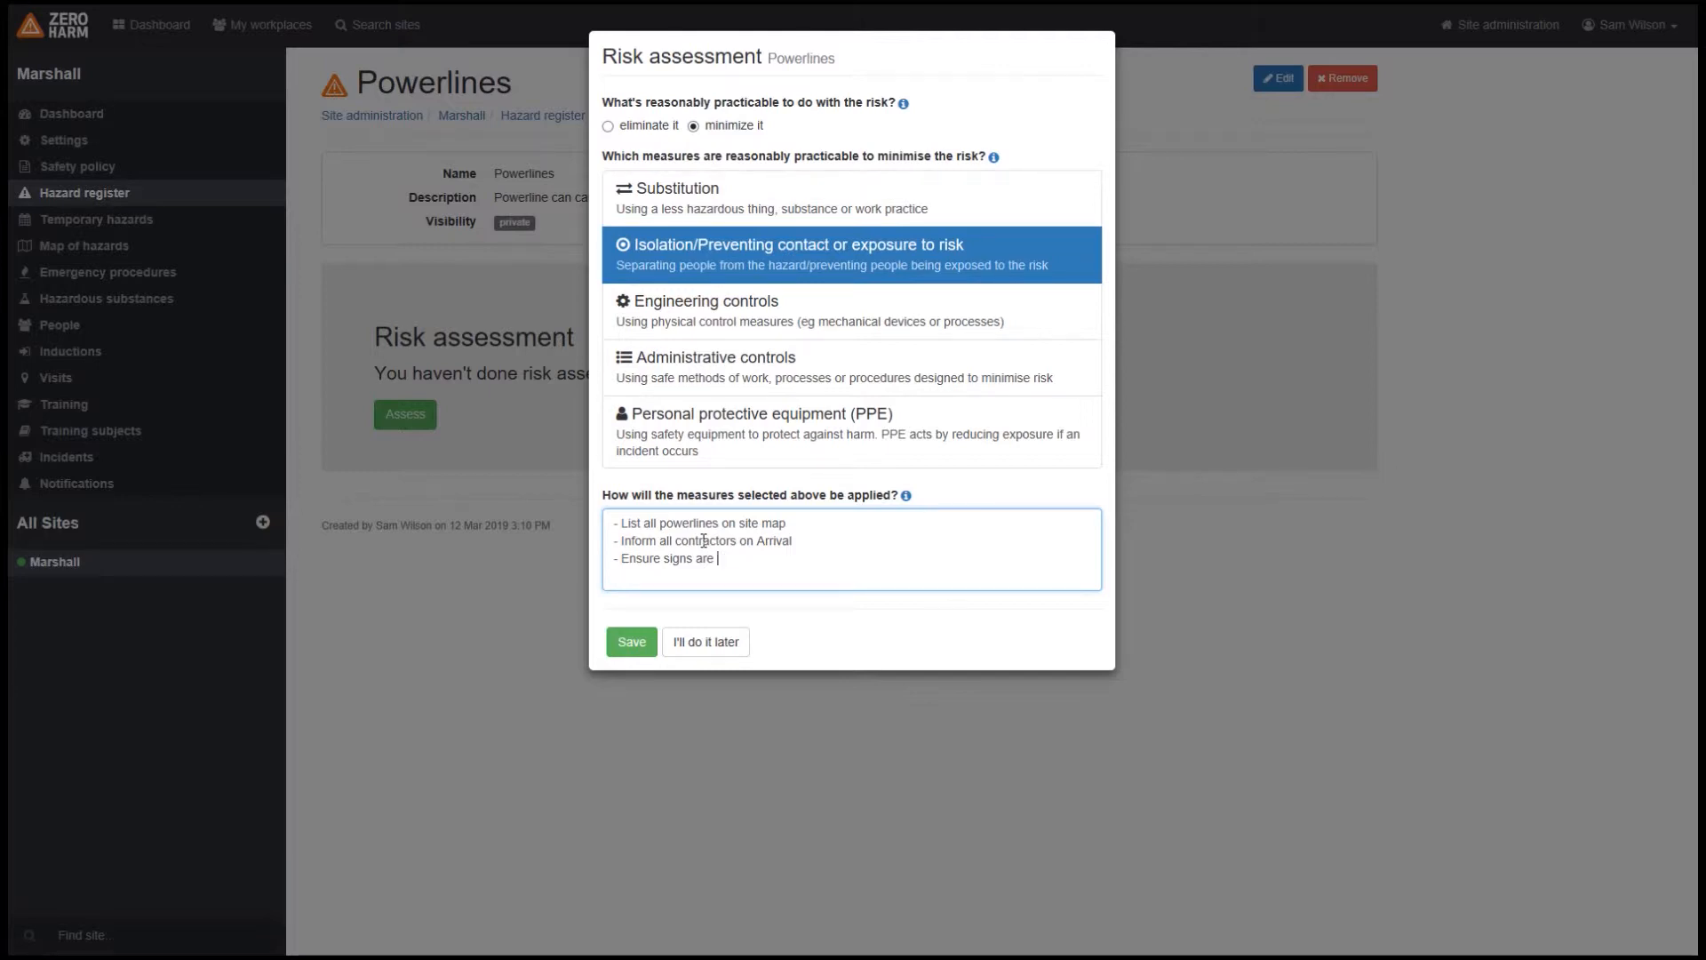
Step: Add the lines "- Inform all contractors on Arrival" and "- Ensure signs are on powerline poles" to how the measures are applied
{"action": "type", "text": "on power"}
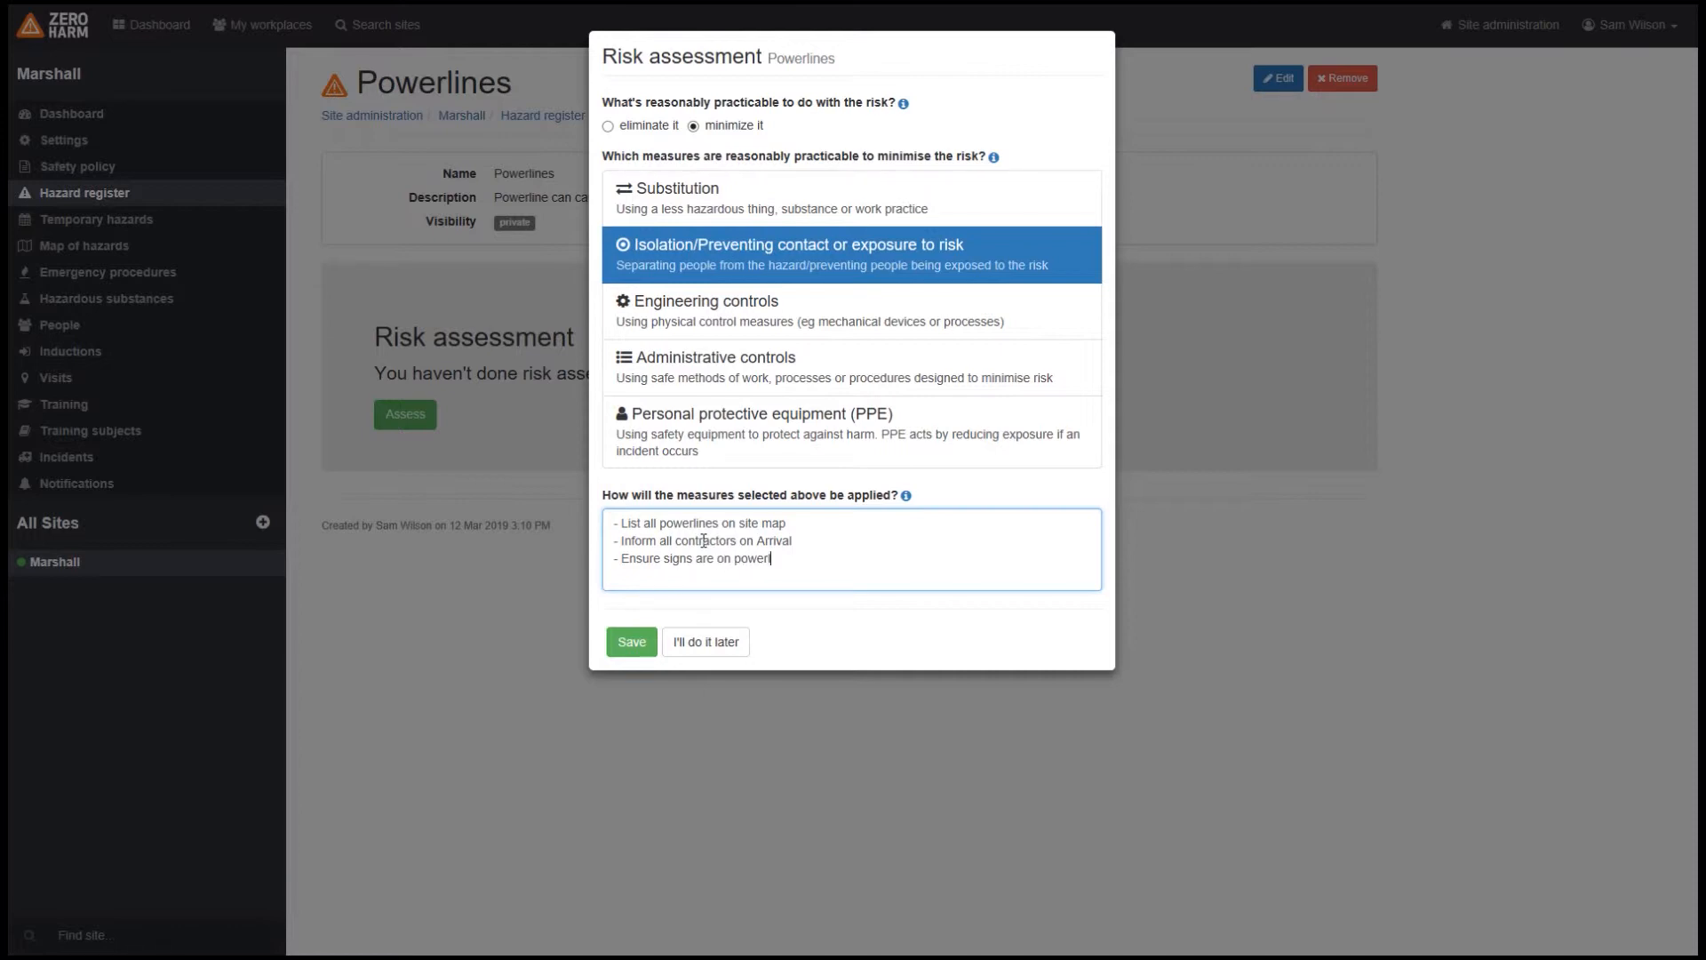
{"action": "type", "text": "line poles"}
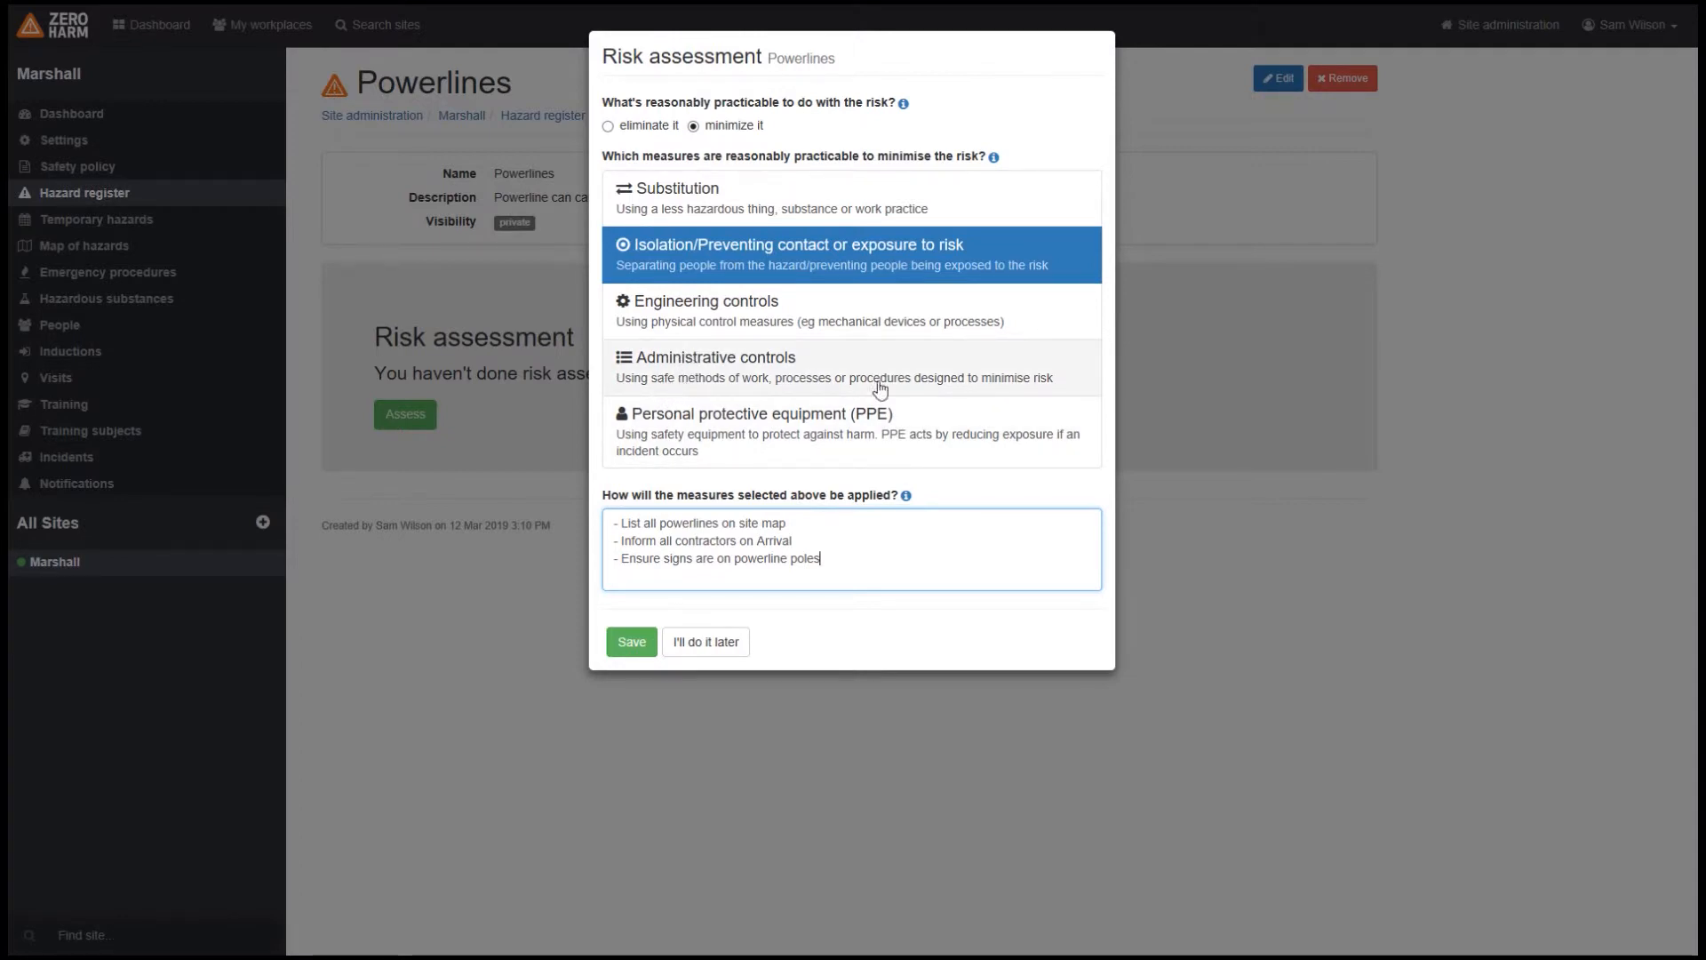
Step: Add Administrative controls to the Powerlines measures, applied by the extra line "- Strictly no highrise work under or around the powerlines"
{"action": "left_click", "coordinate": [762, 382]}
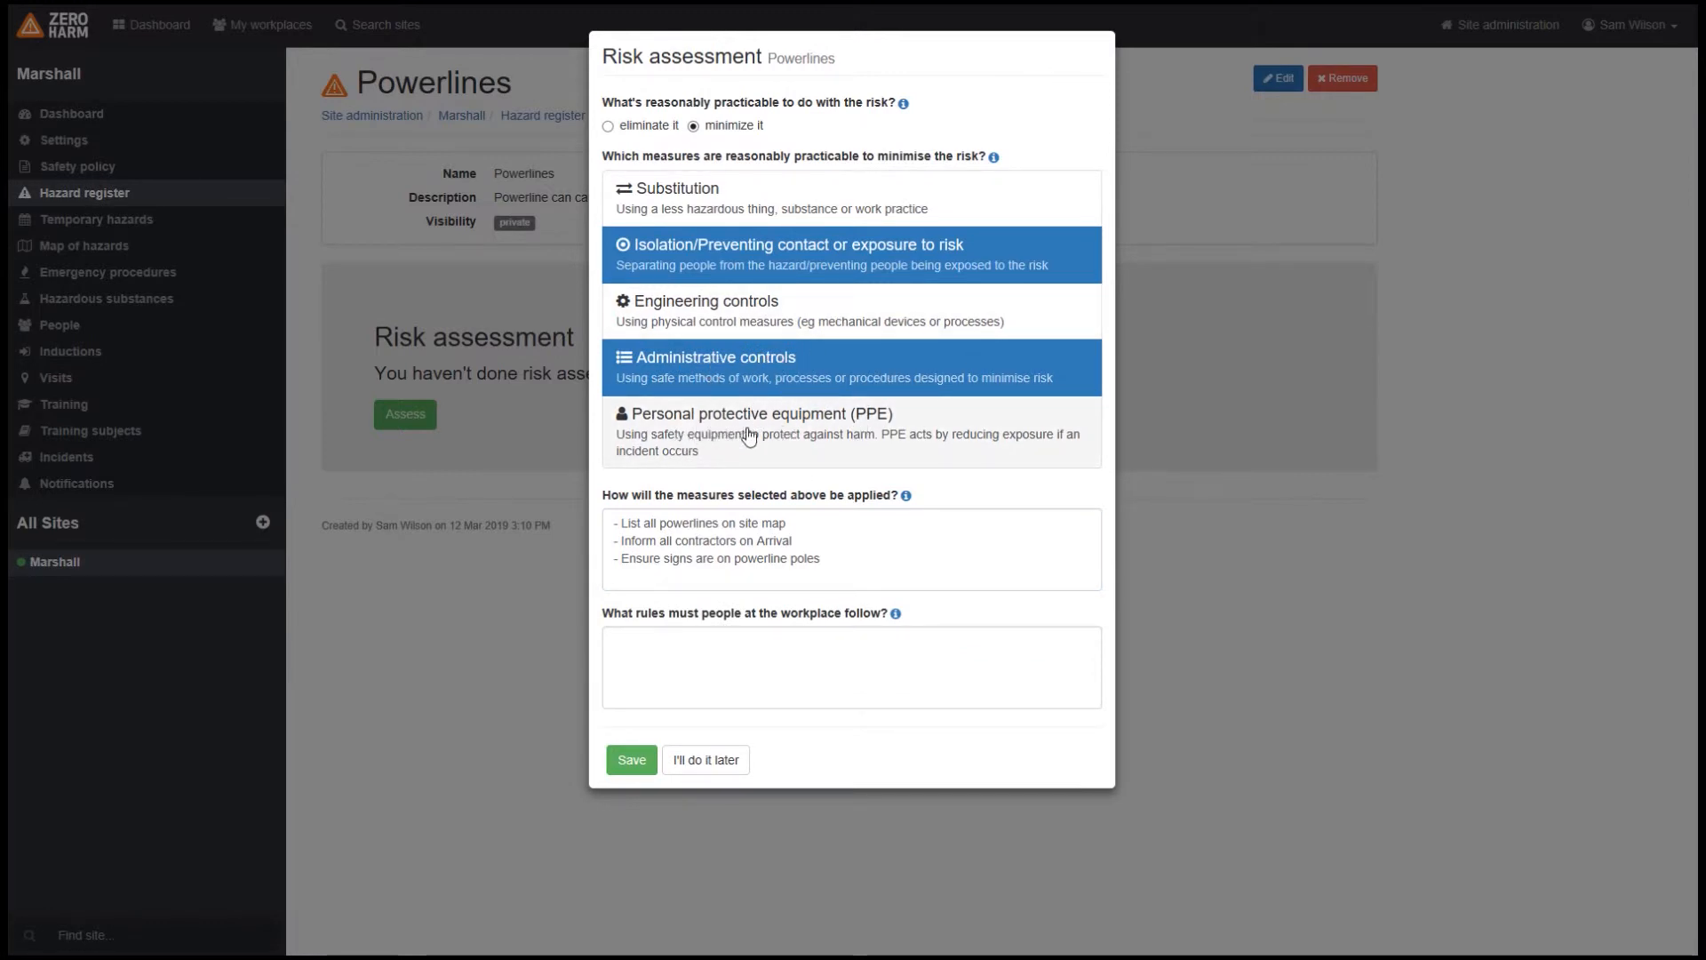
{"action": "left_click", "coordinate": [873, 565]}
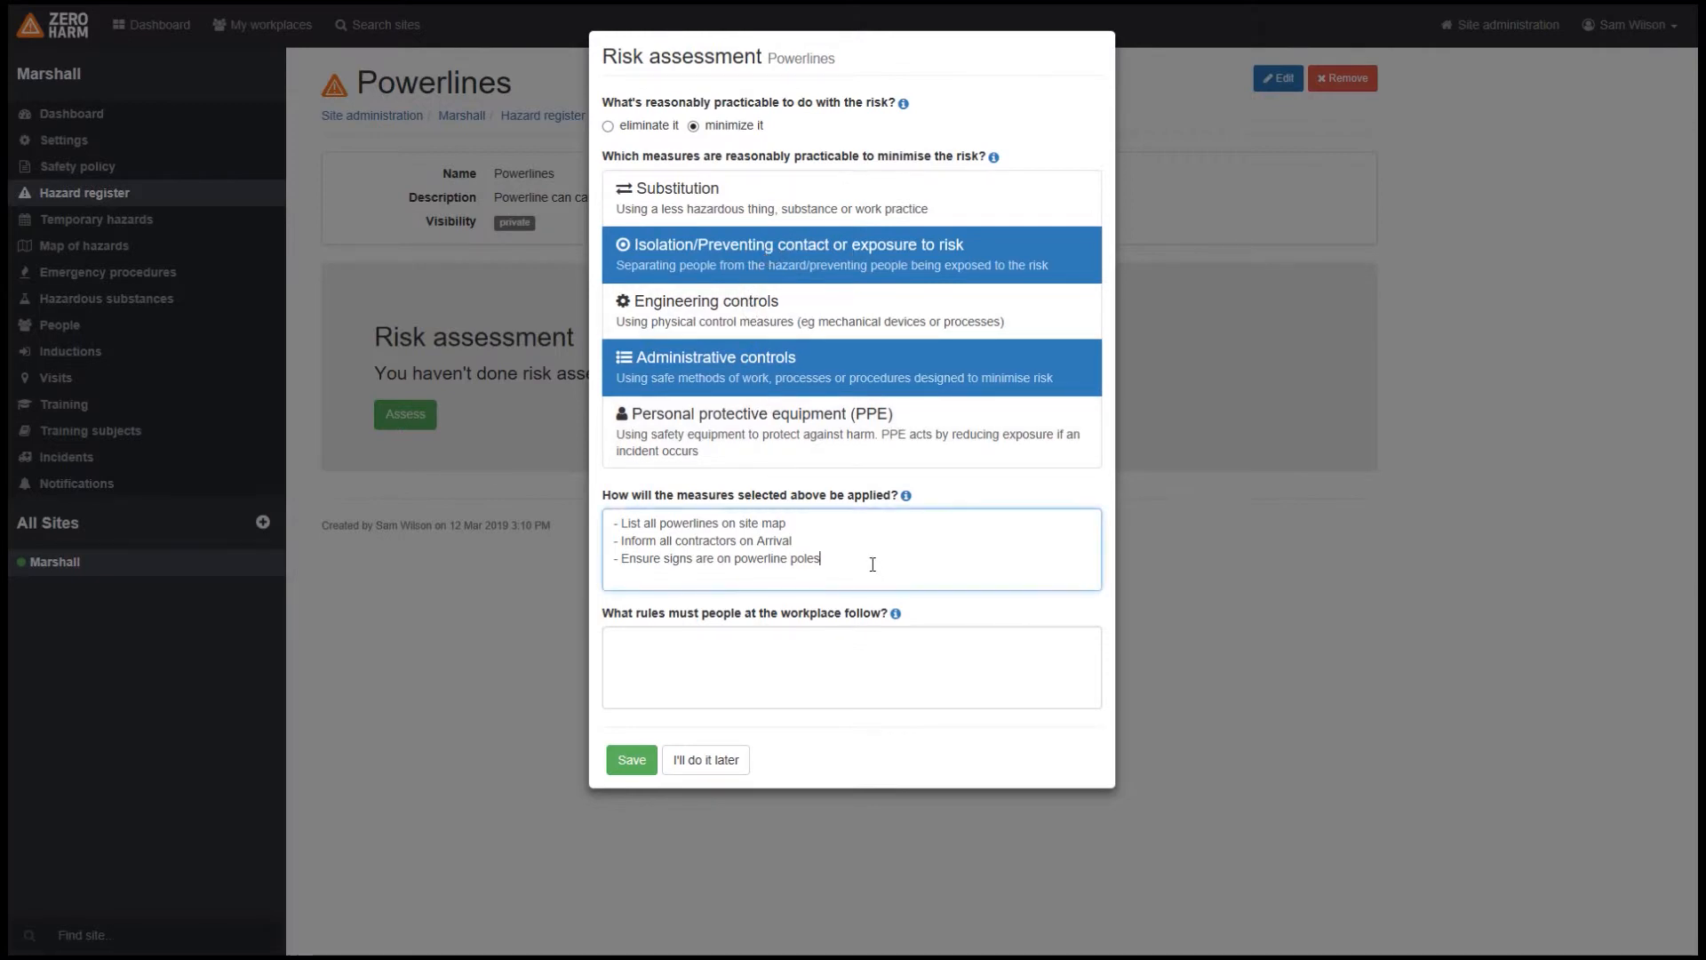
{"action": "type", "text": "- Strictly no"}
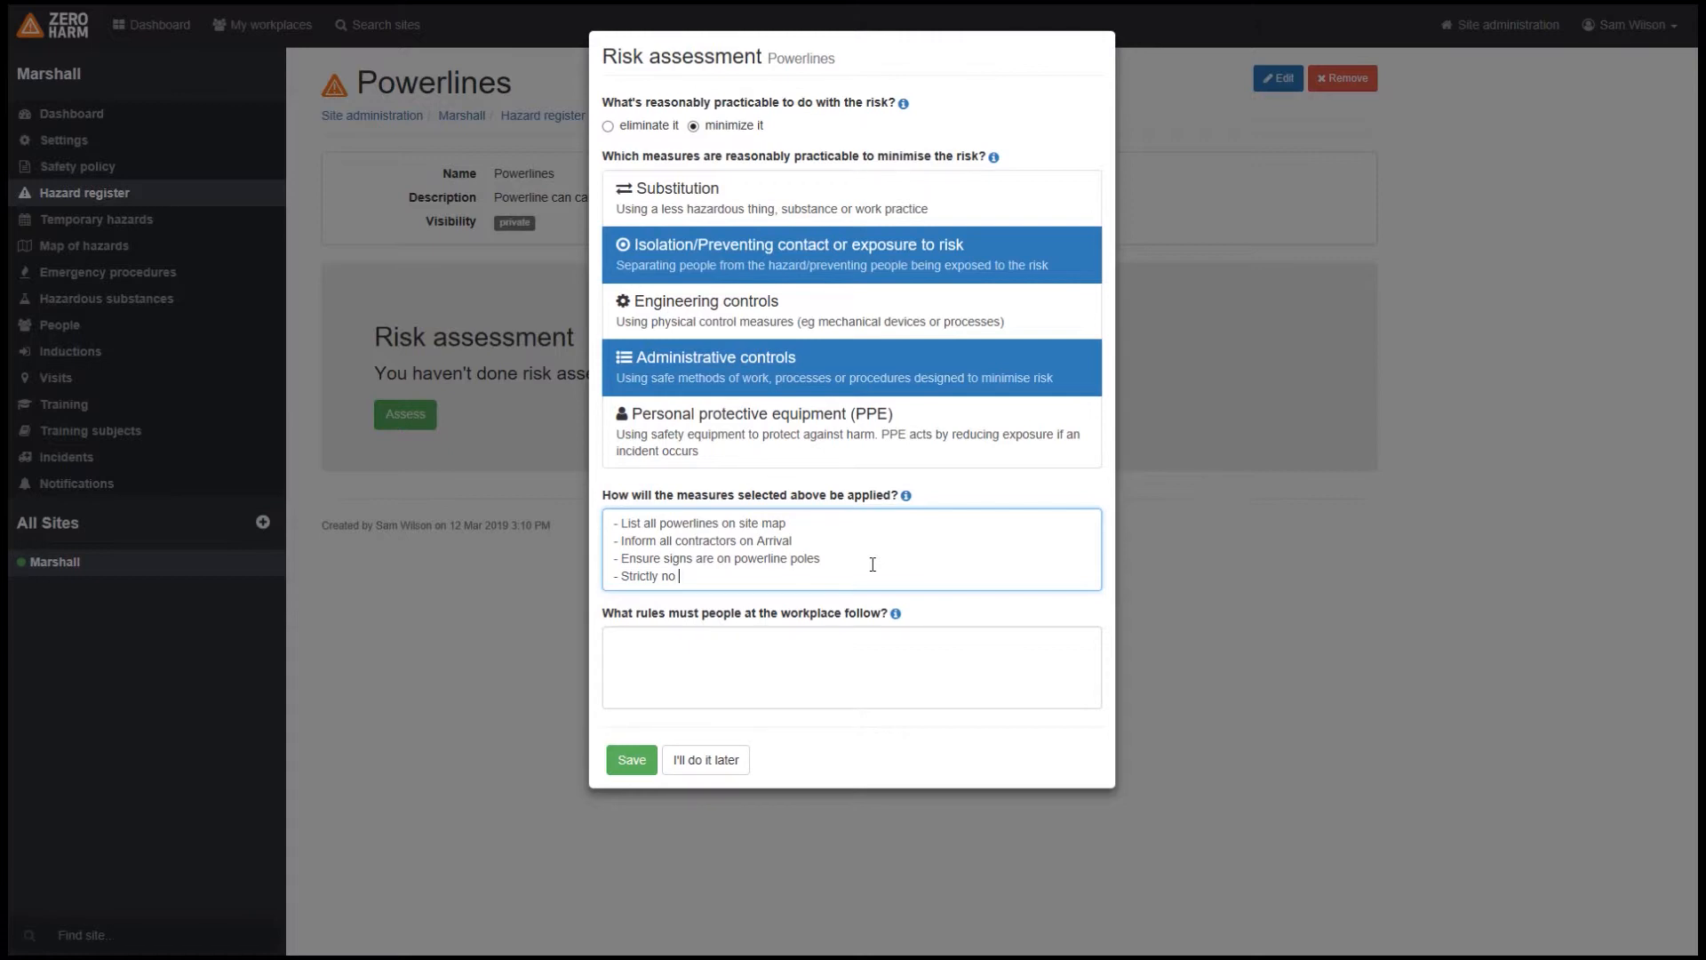
{"action": "type", "text": "highrise work under or around the powerlines"}
Step: Enter "- Take extra care under or around all powerlines" as the first rule people at the workplace must follow
{"action": "left_click", "coordinate": [699, 640]}
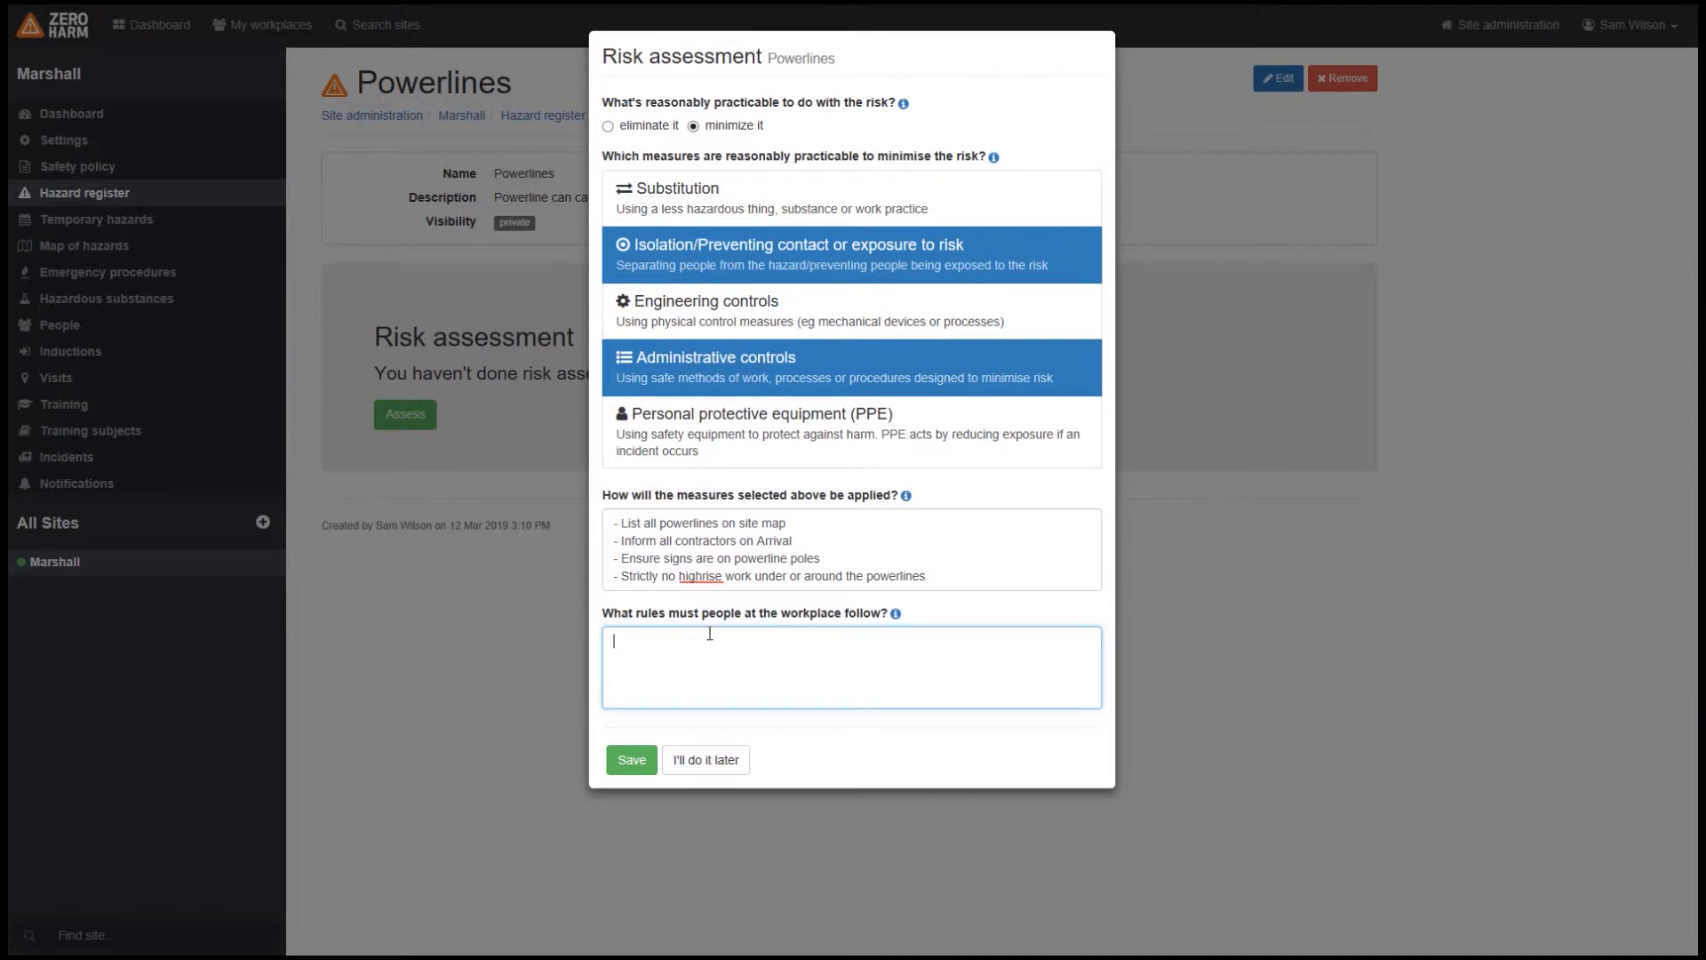
{"action": "type", "text": "- Takje"}
{"action": "key", "text": "BackSpace"}
{"action": "key", "text": "BackSpace"}
{"action": "type", "text": "e extra care under or around all powerlines"}
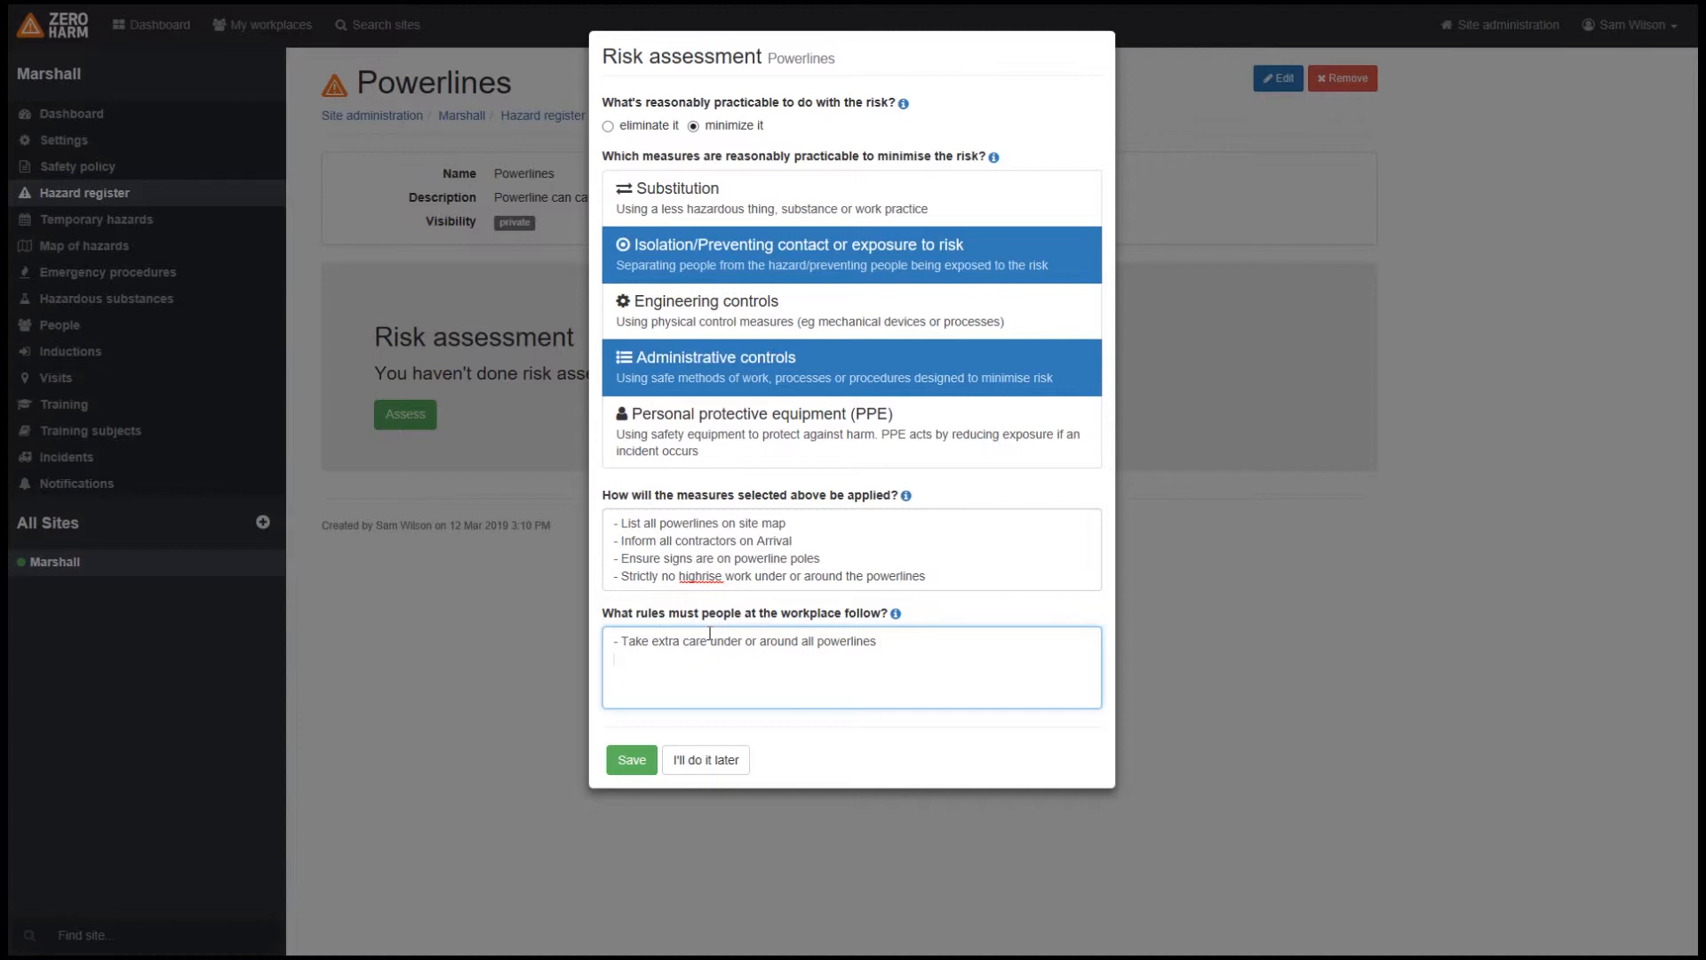
Step: Add the workplace rule "- All contractors must induct prior to arriving" on a second line and save the risk assessment
{"action": "type", "text": "All contractors must induct prior to ar"}
{"action": "key", "text": "BackSpace"}
{"action": "key", "text": "BackSpace"}
{"action": "type", "text": "anriving"}
{"action": "left_click", "coordinate": [613, 660]}
{"action": "type", "text": "-"}
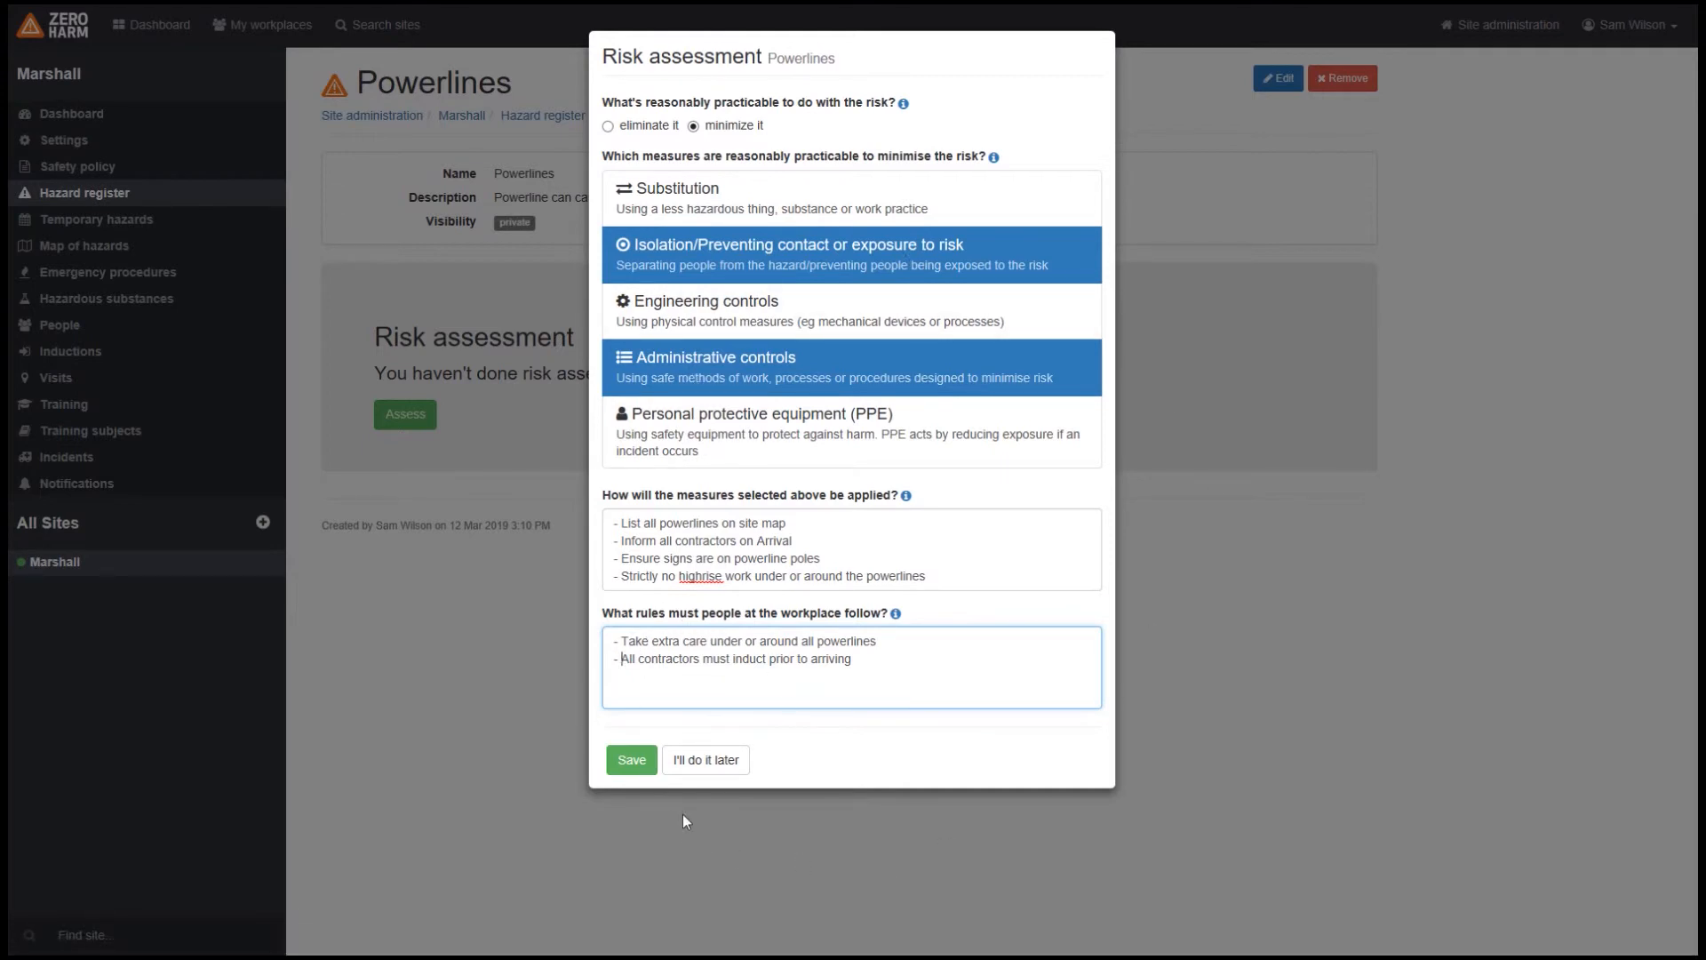
{"action": "left_click", "coordinate": [632, 760]}
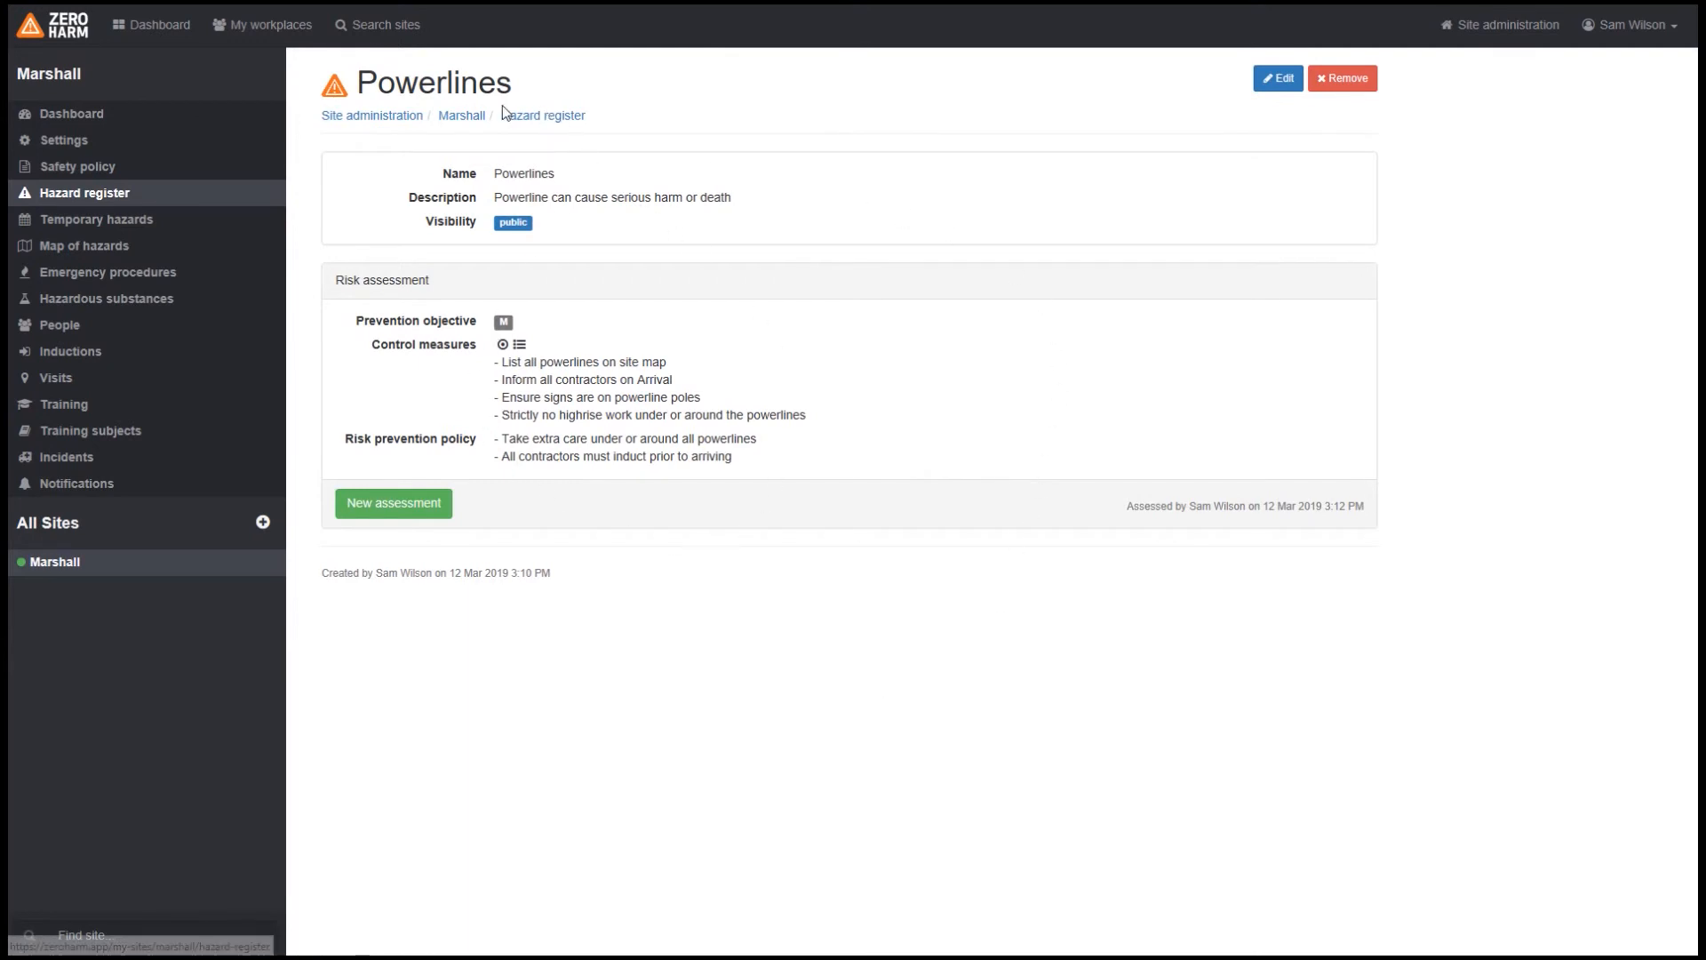
Step: Reopen the Powerlines hazard from the hazard register, view its editable name and description, and save the form
{"action": "left_click", "coordinate": [522, 117]}
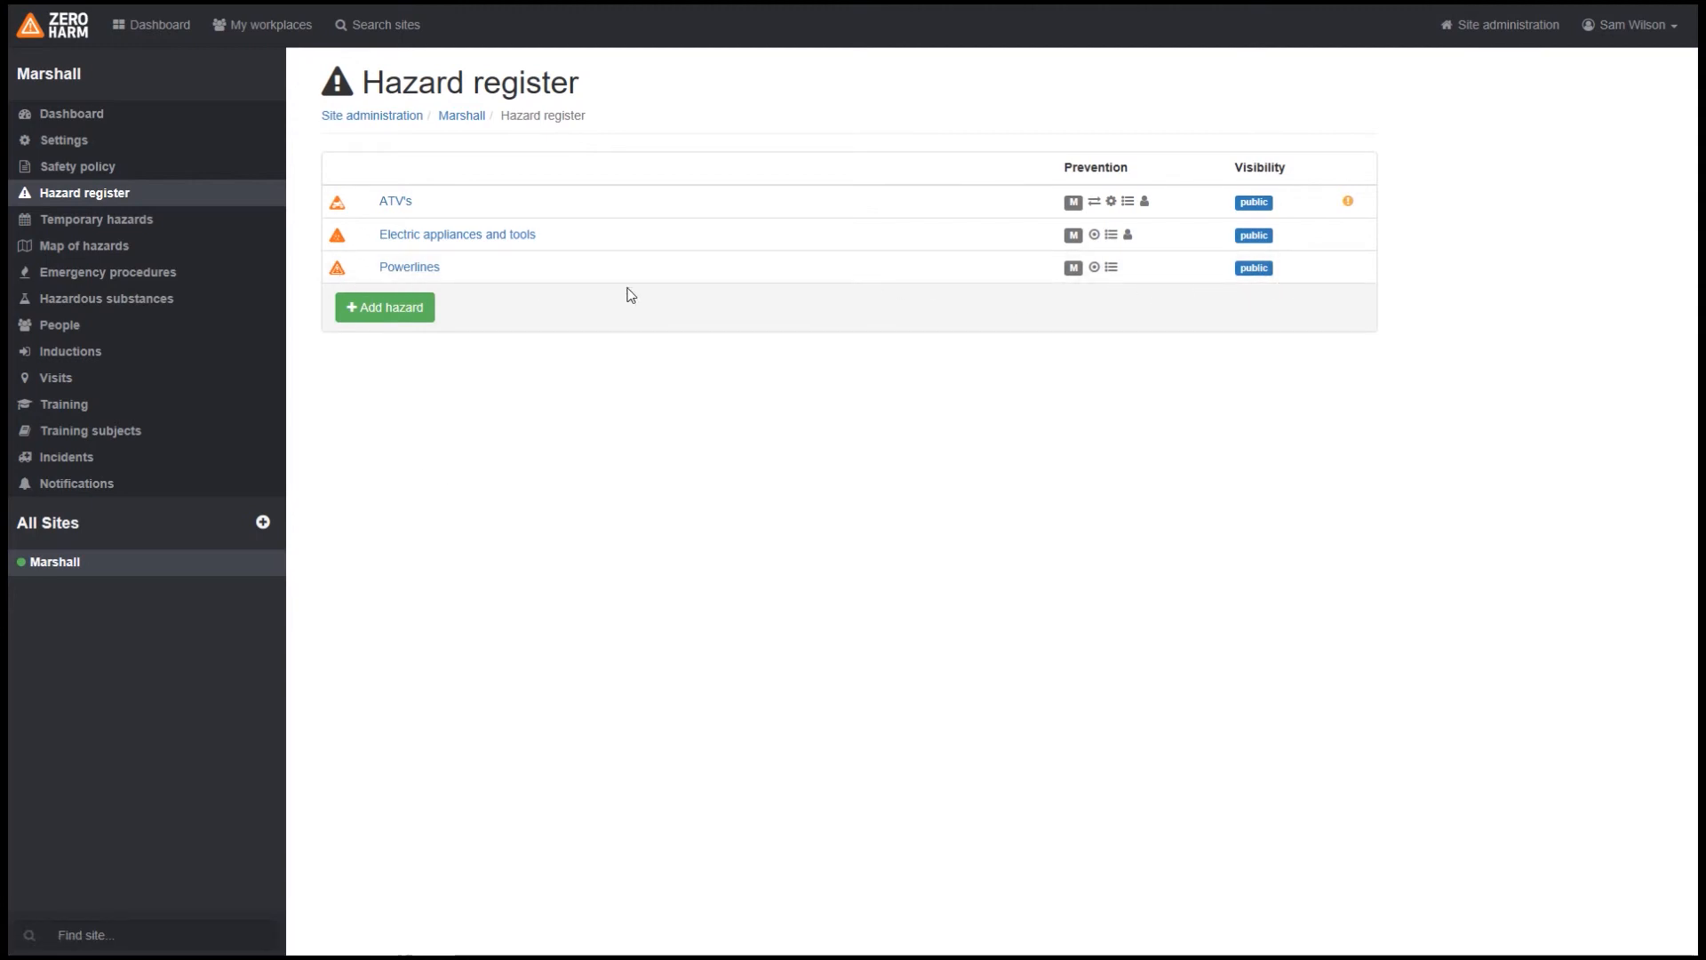
{"action": "left_click", "coordinate": [403, 279]}
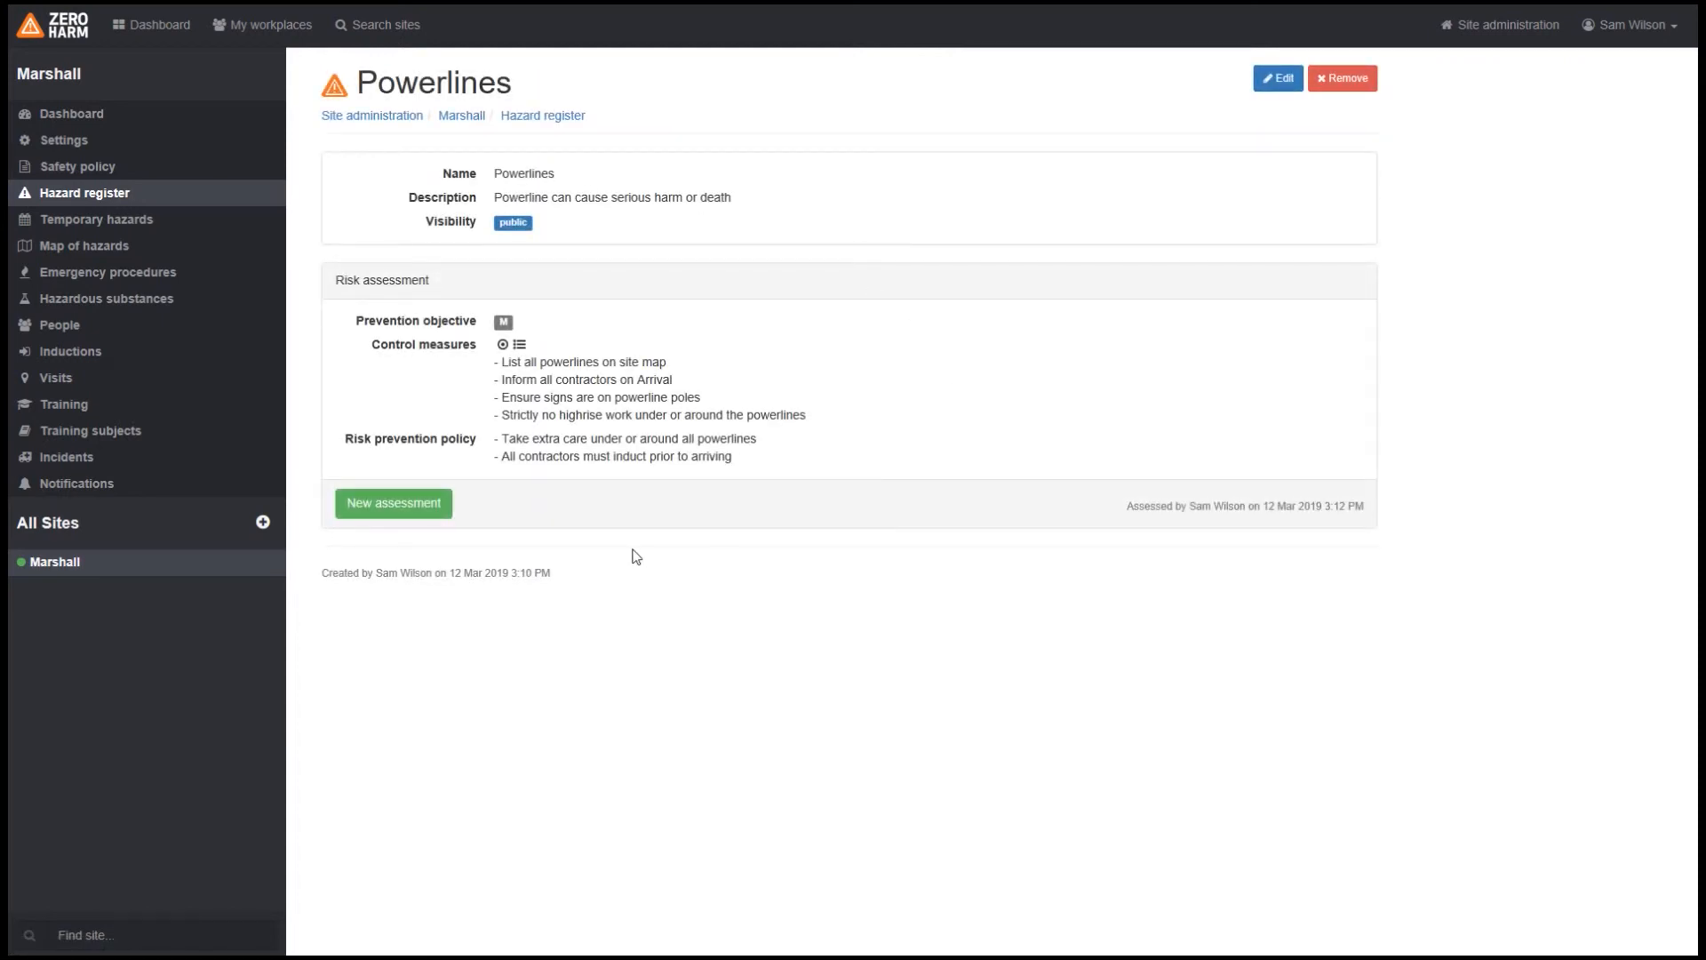
{"action": "left_click", "coordinate": [1278, 77]}
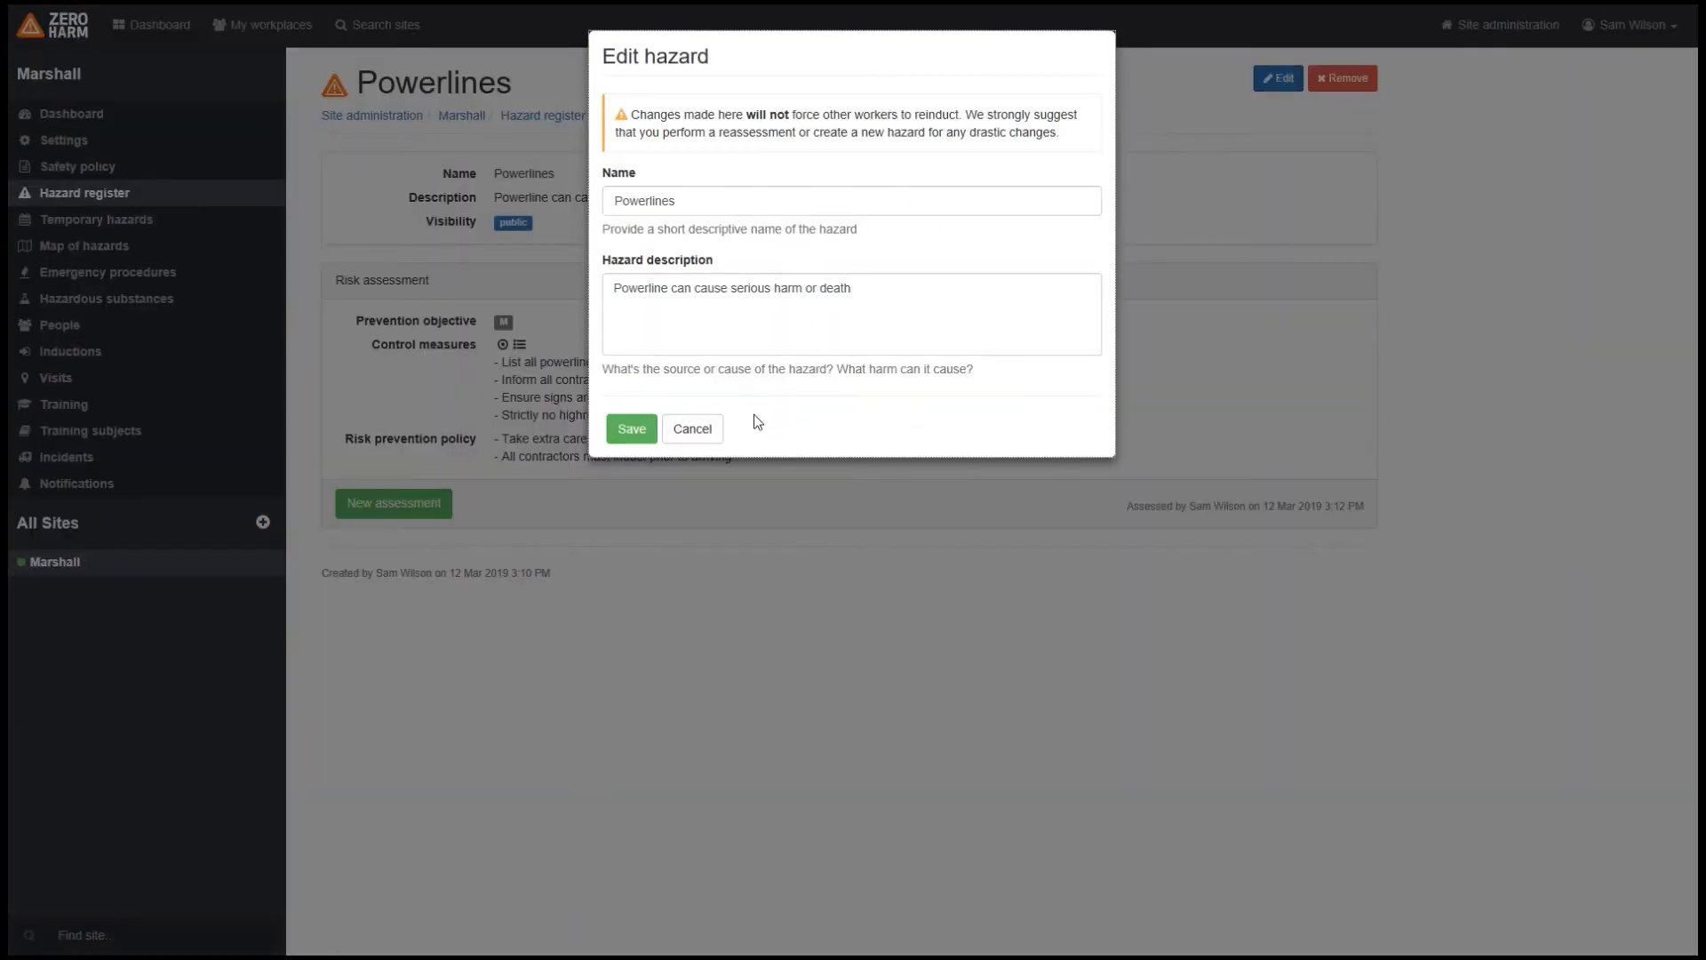
{"action": "left_click", "coordinate": [646, 434]}
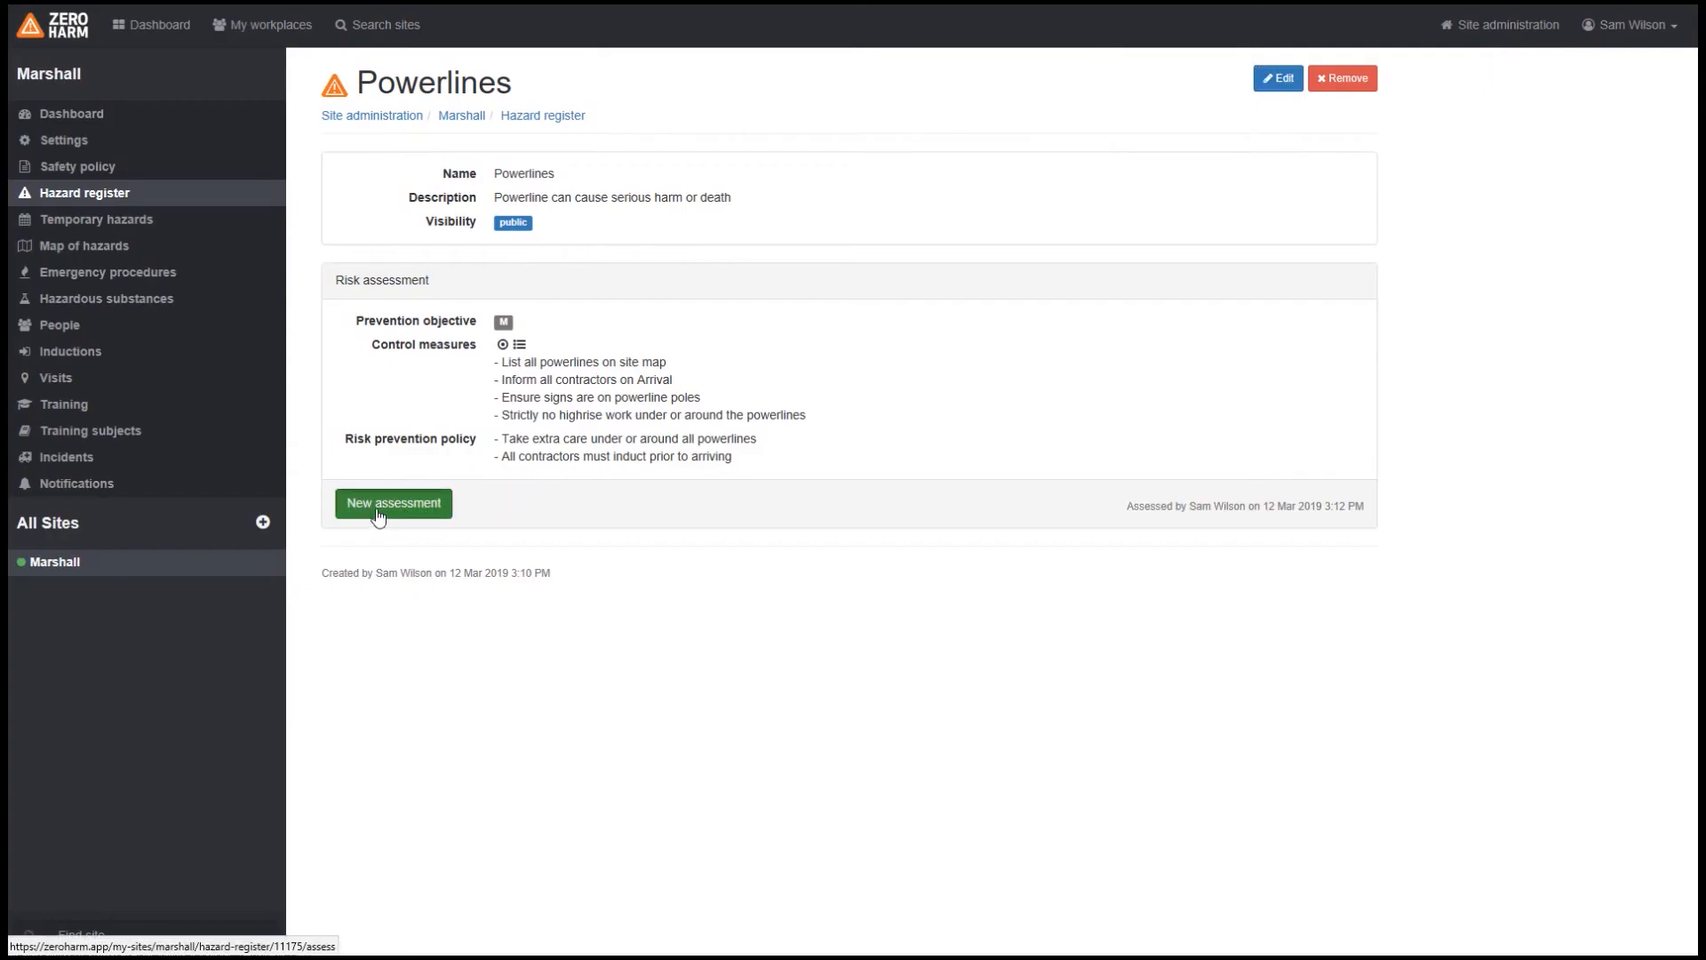
Step: View the new assessment form for Powerlines, cancel it and return to the hazard register
{"action": "left_click", "coordinate": [377, 503]}
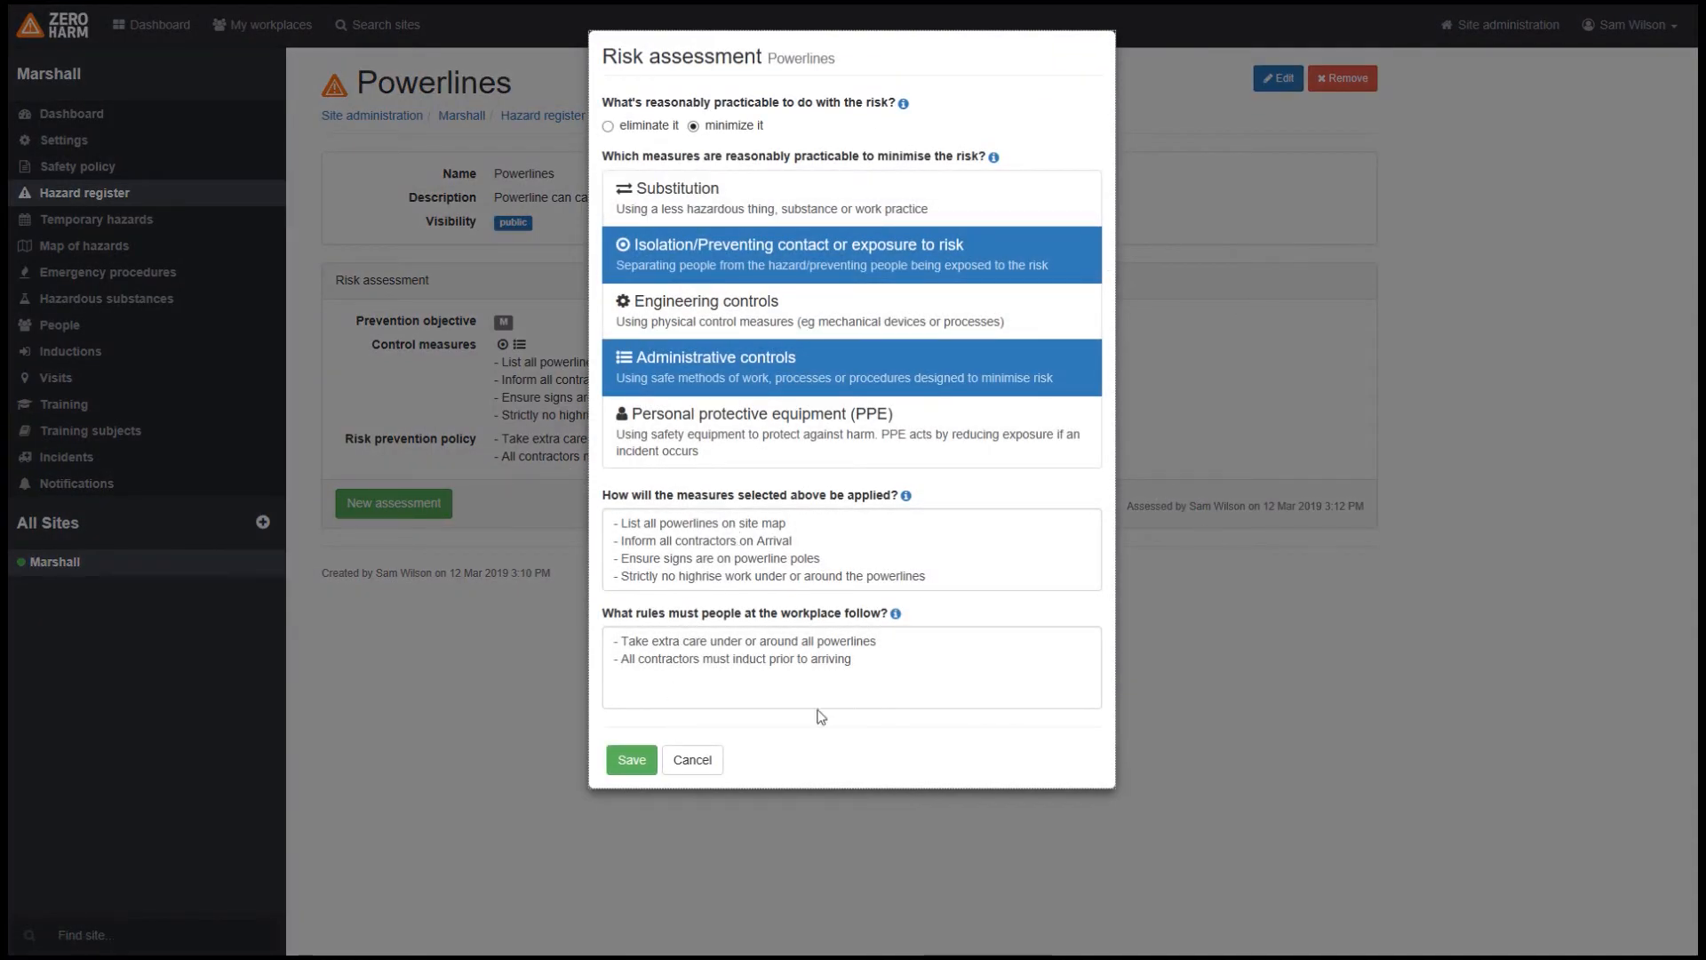
{"action": "left_click", "coordinate": [695, 764]}
{"action": "left_click", "coordinate": [98, 200]}
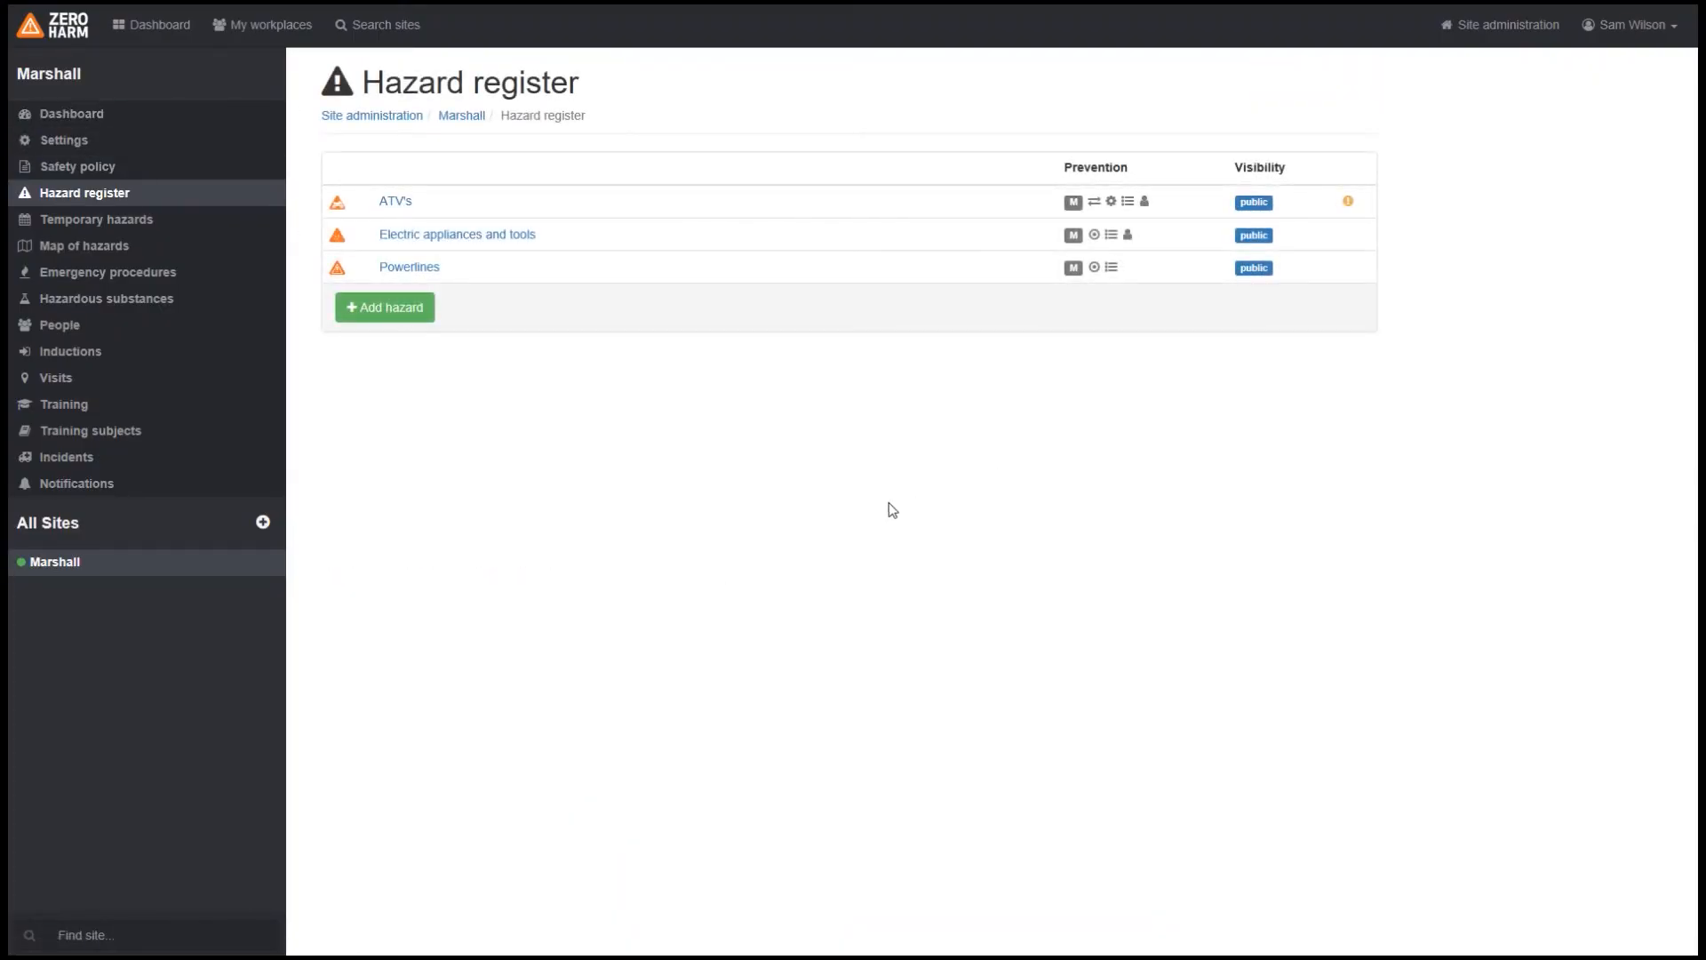